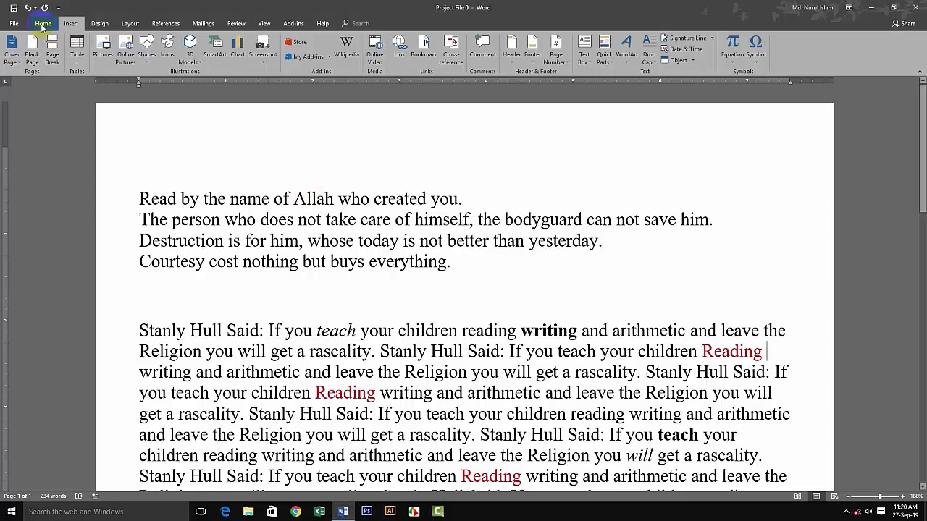
Start an arrowhead-bulleted list on the empty line at the top of the page with "Islam Online Academy" as its first item
left_click(44, 24)
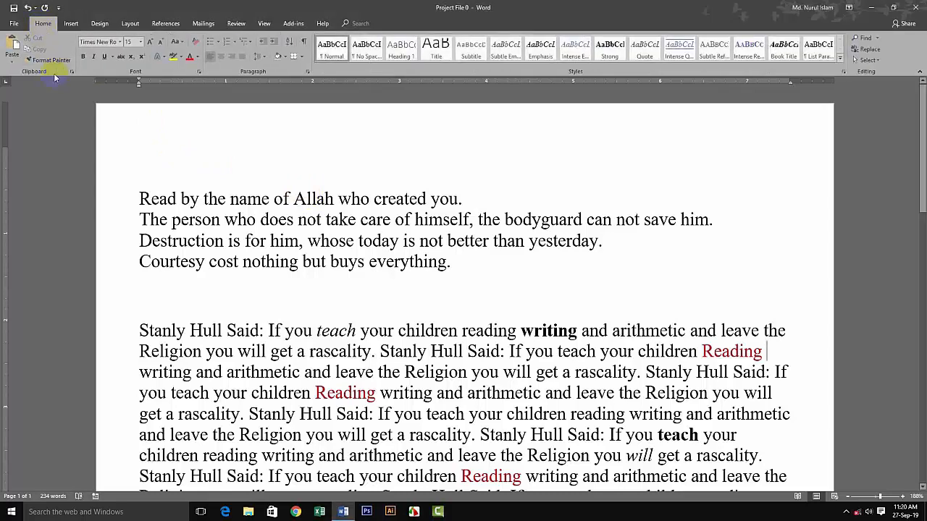
left_click(52, 60)
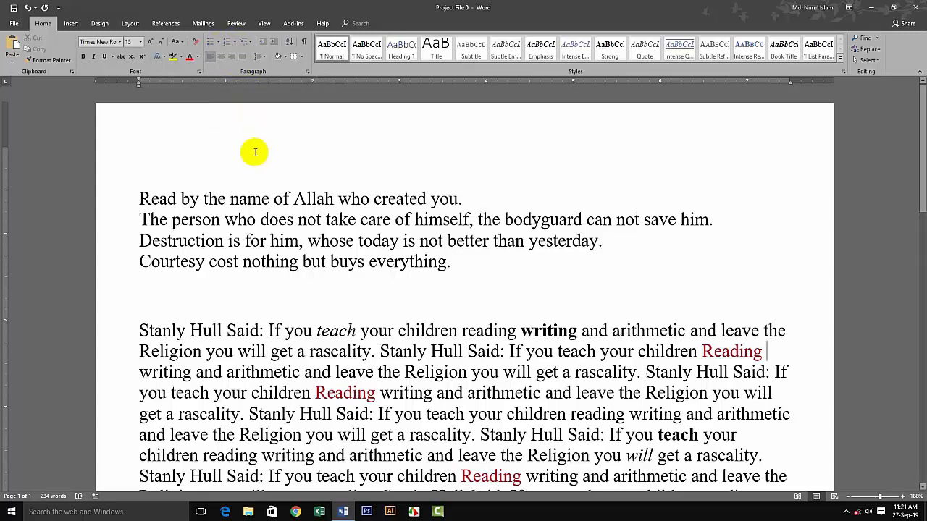
left_click(154, 153)
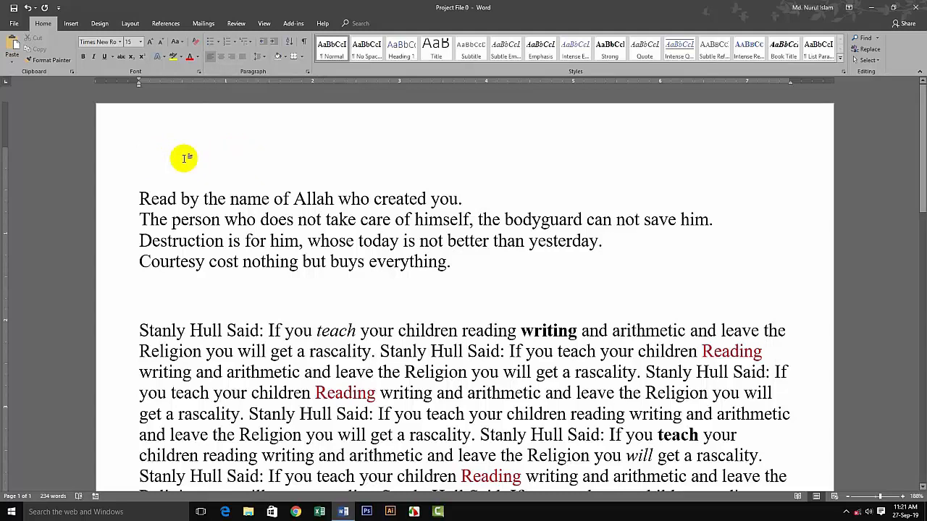
left_click(219, 45)
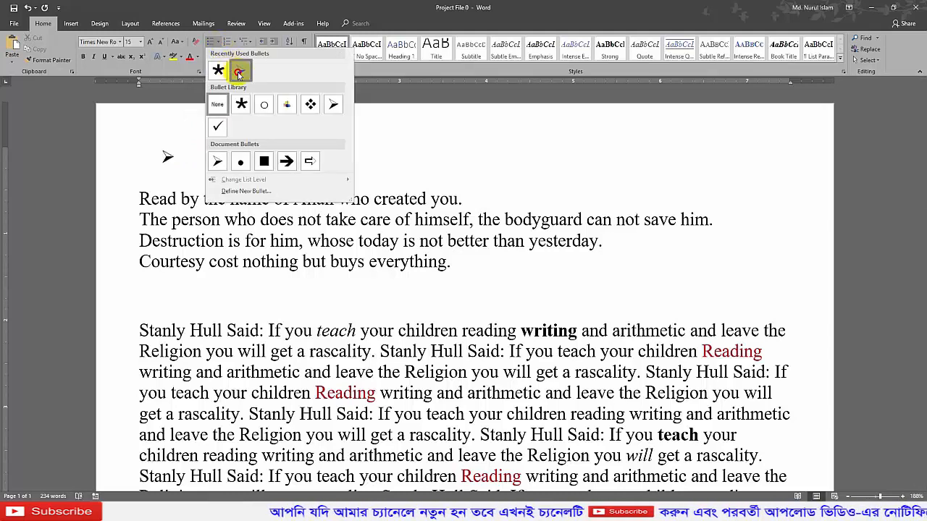
left_click(239, 71)
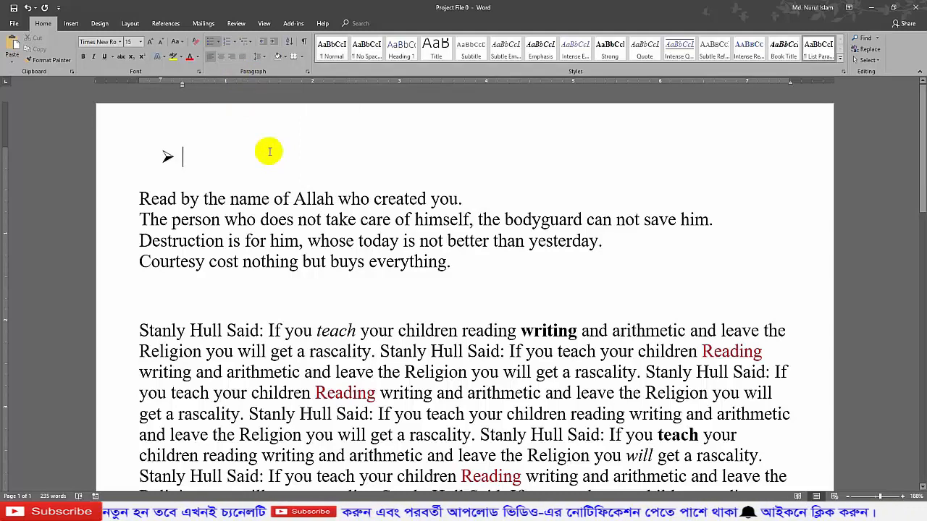
type("Islam ")
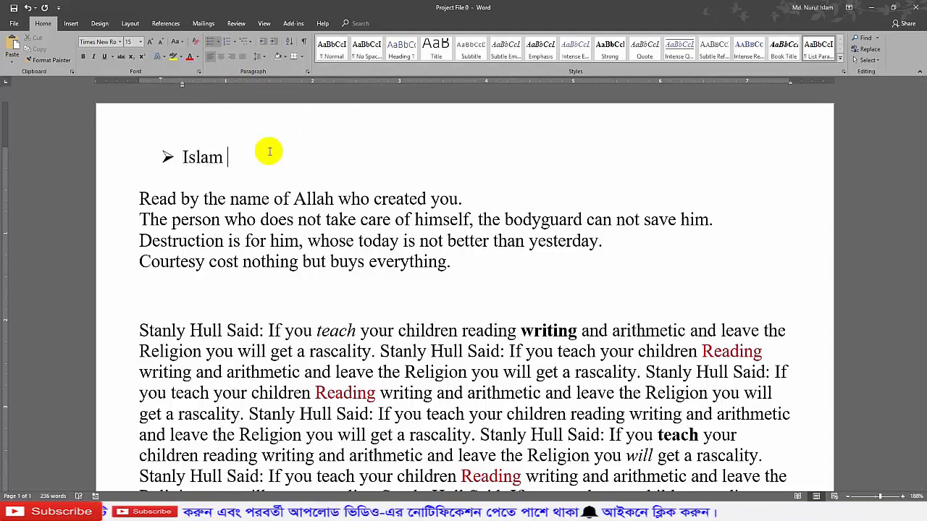
type("Online")
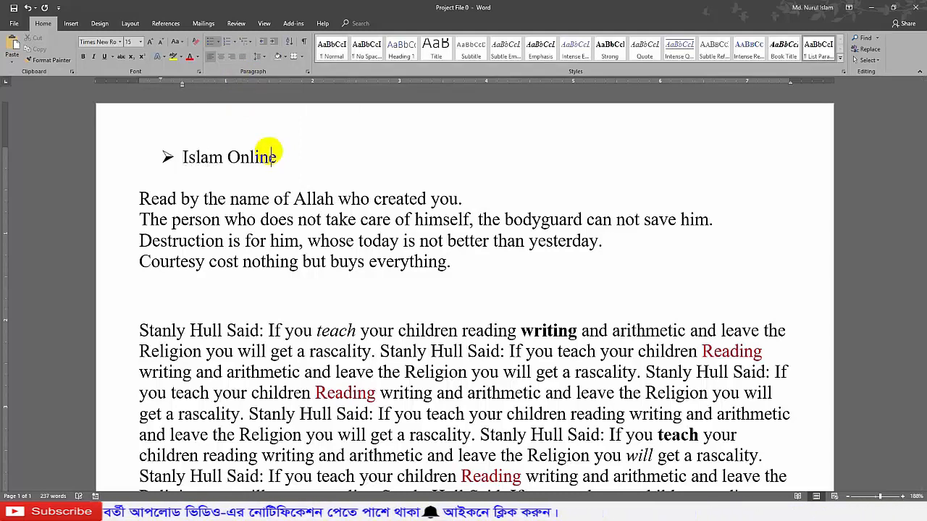
type(" Acad")
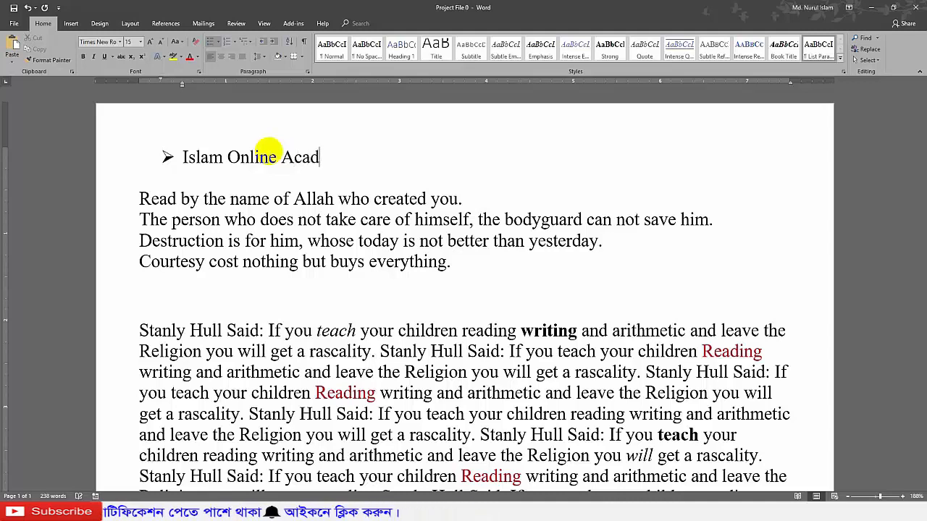
type("emy")
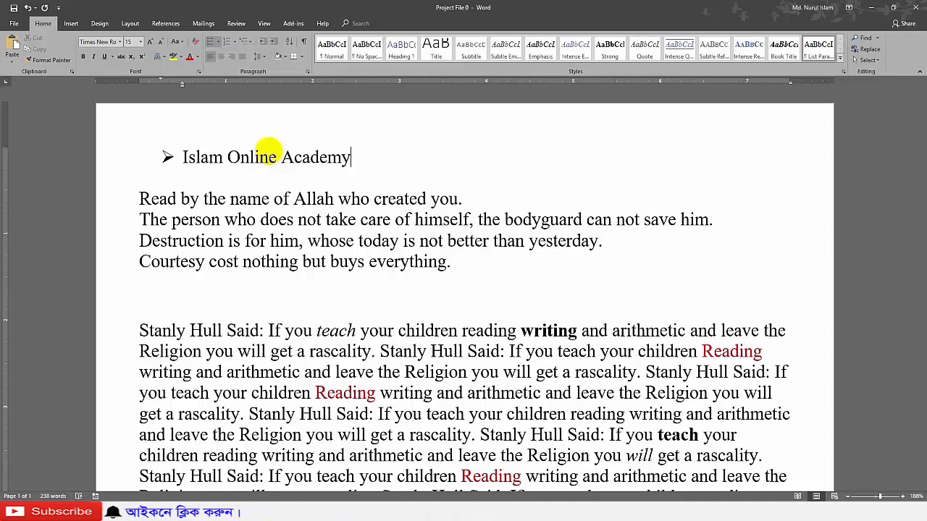
Add two more bulleted items below it: "dfjdhfjdhfhdj" and "dfkdjkf"
key("Return")
type("dfjdhfjdhfhdj")
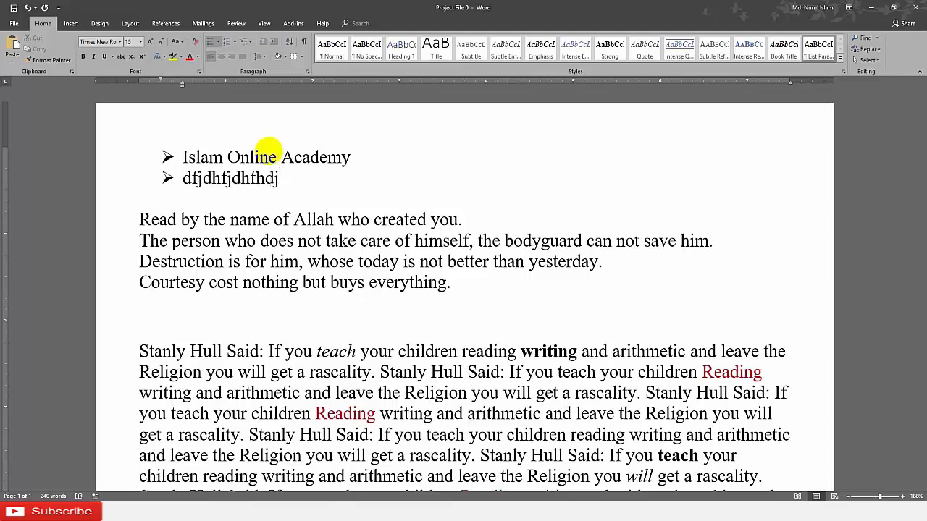
key("Return")
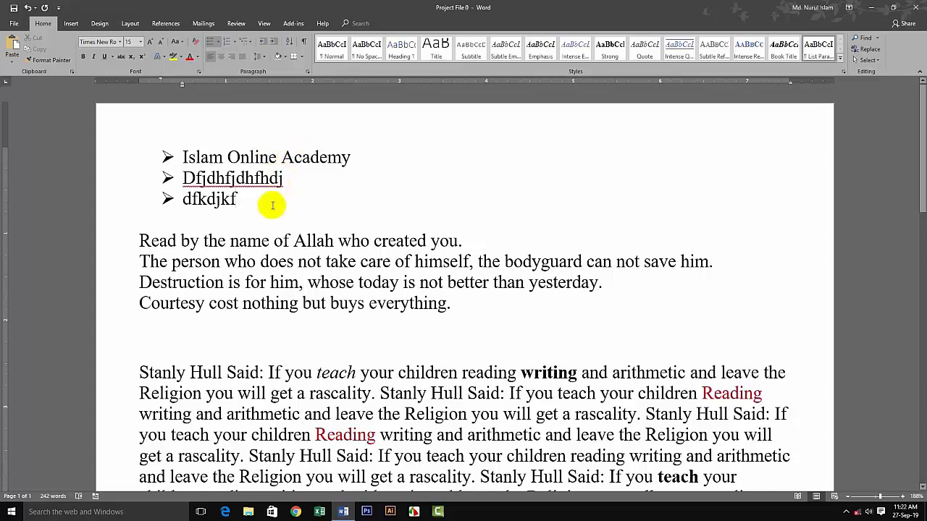
Remove the bullets from all the list items at the top of the page
left_click_drag(269, 203, 170, 143)
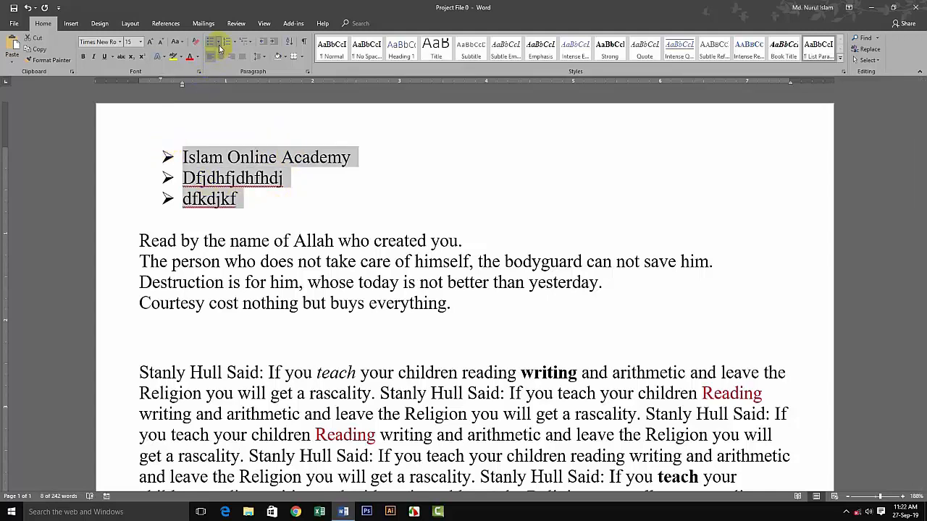
left_click(218, 42)
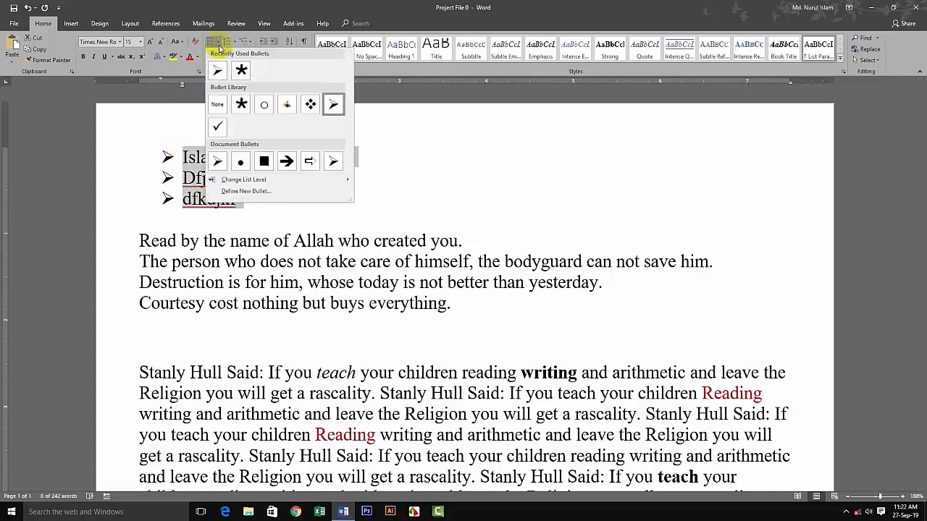
left_click(217, 104)
Delete the two placeholder lines under "Islam Online Academy"
left_click(145, 178)
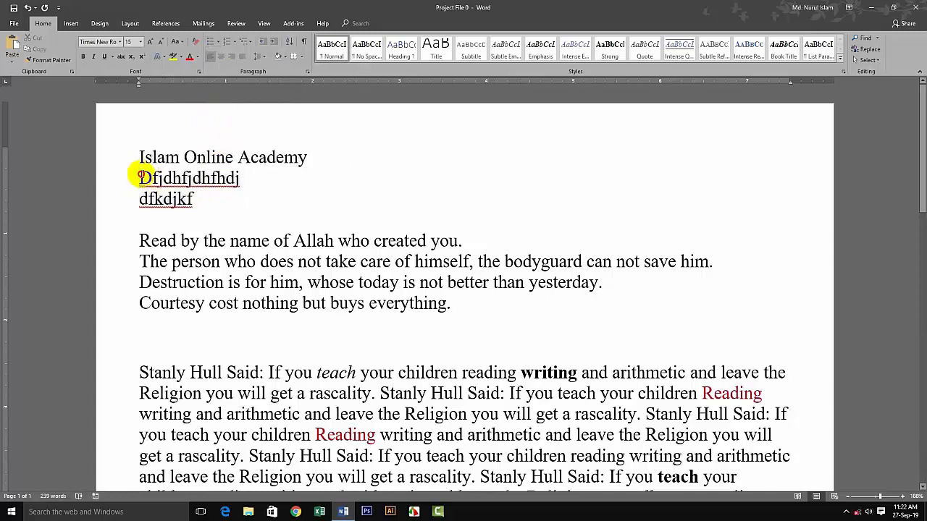
left_click_drag(139, 175, 203, 201)
key("Delete")
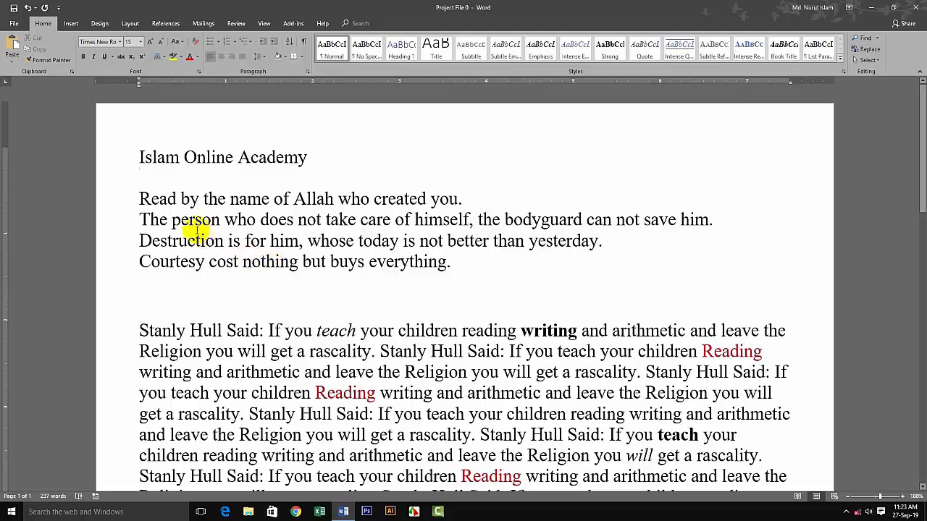
Apply arrowhead bullets to the four quote lines below "Islam Online Academy", and undo the bulleting
left_click_drag(139, 196, 503, 285)
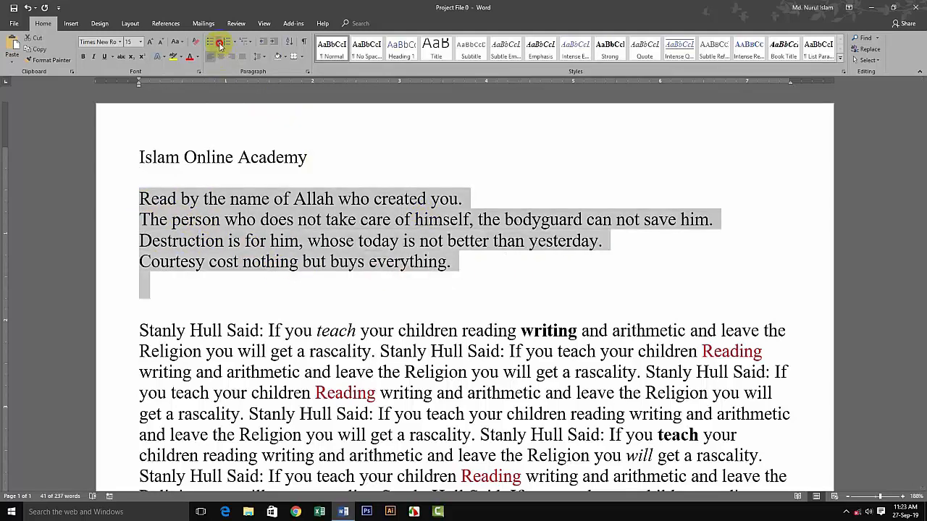
left_click(220, 44)
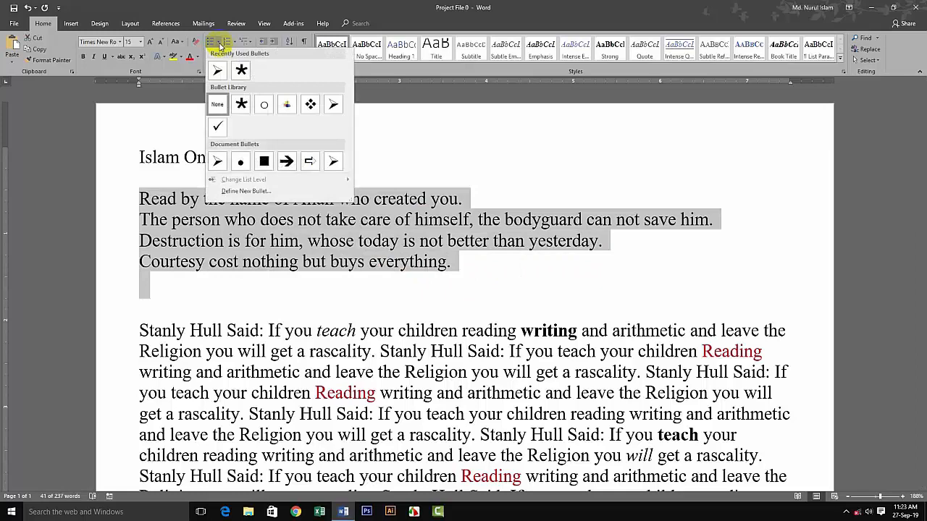
left_click(336, 103)
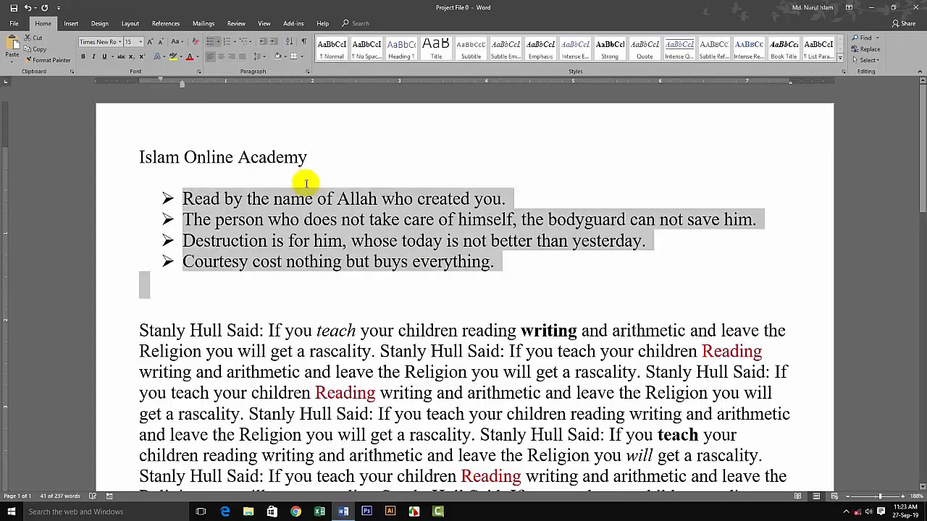
left_click(259, 301)
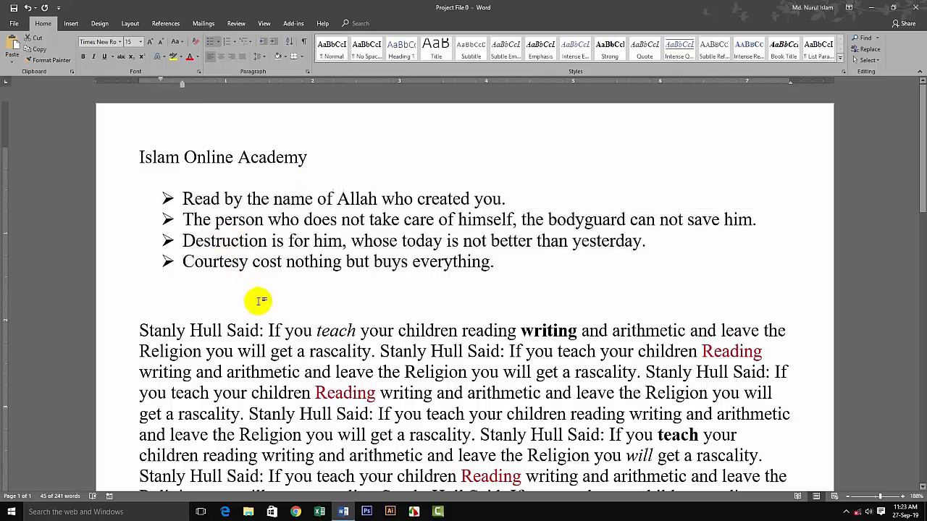
key("ctrl+z")
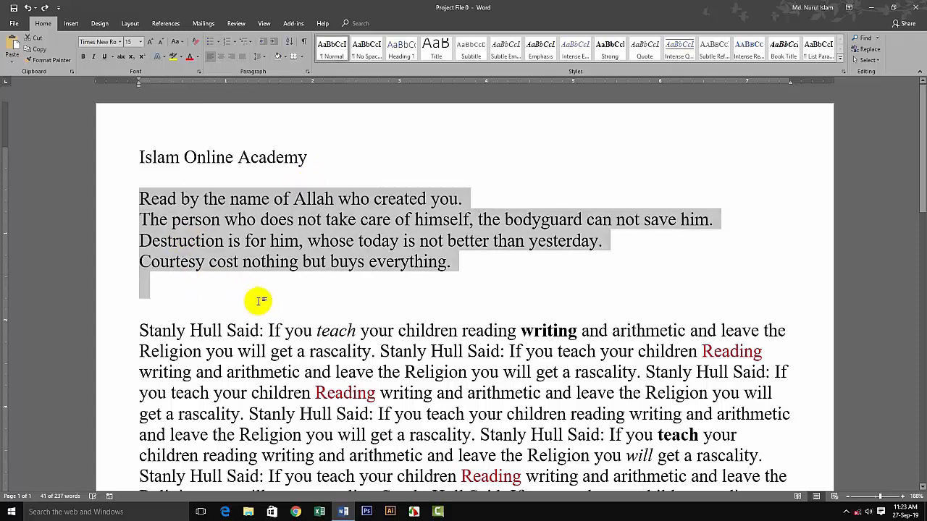
Insert an empty line above "Islam Online Academy" and view the bullet library without applying a bullet
left_click(169, 171)
left_click(138, 155)
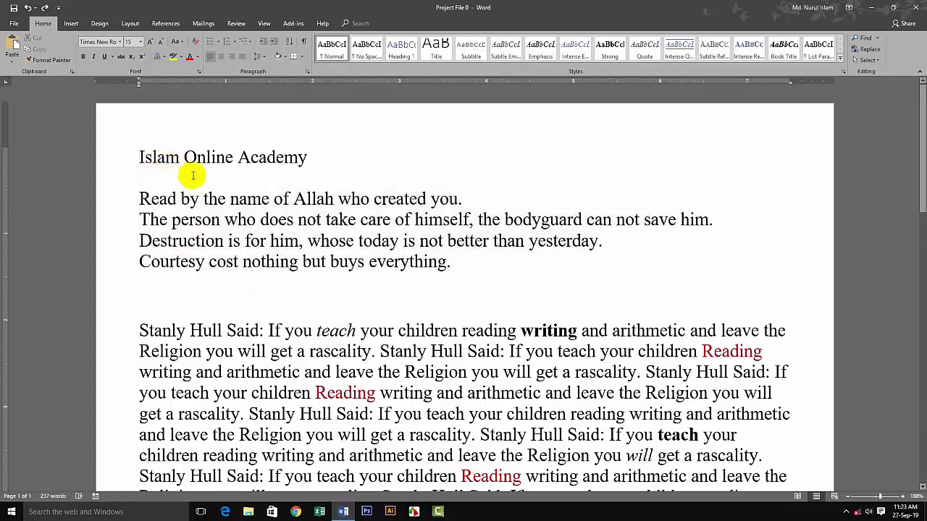
key("Return")
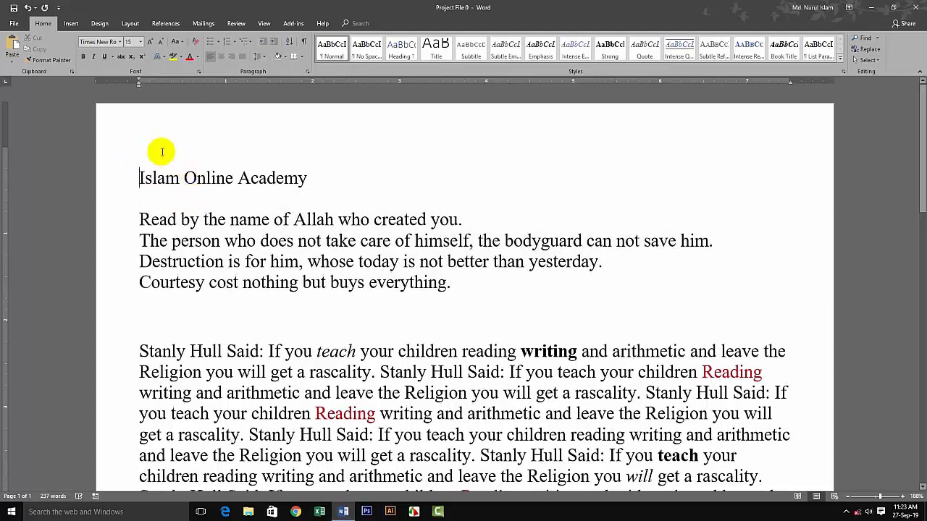
left_click(216, 42)
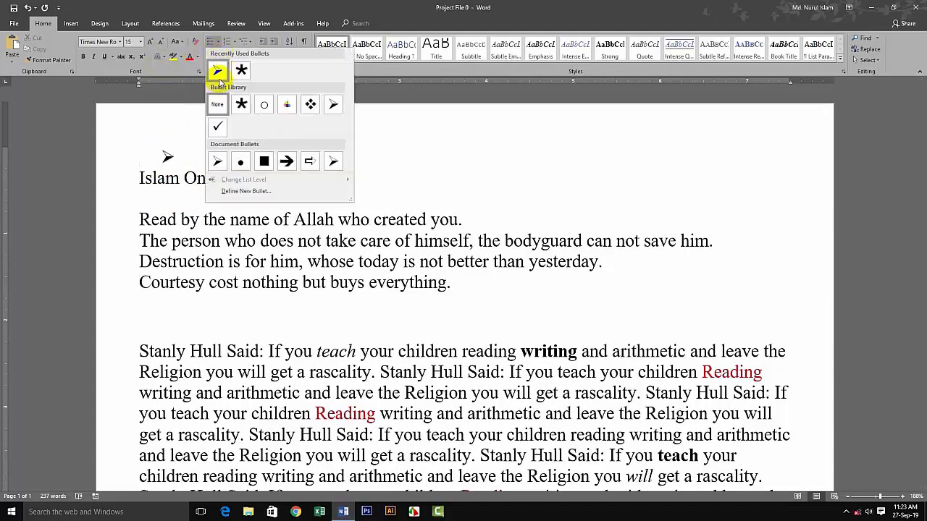
left_click(353, 206)
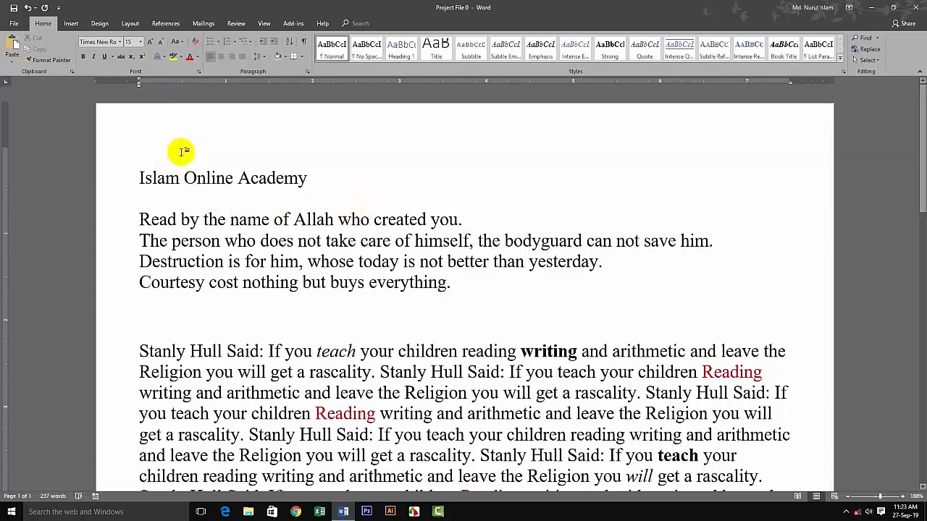
Create an automatic arrowhead list on the empty top line using ">" and a space, with the items "dfjdkfjkd", "hdjkfjlkdjf" and "dfkjdkf"
type(">")
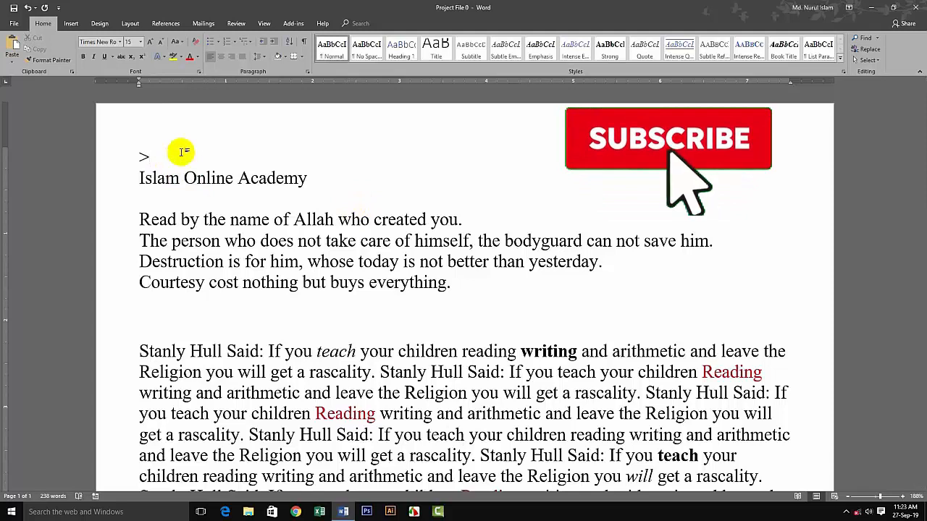
type(" dfjdkfjkd")
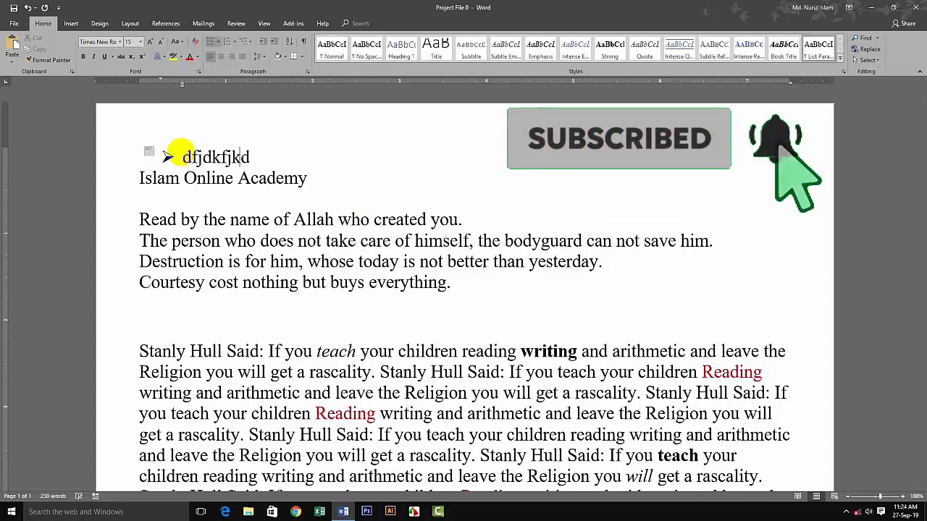
key("Return")
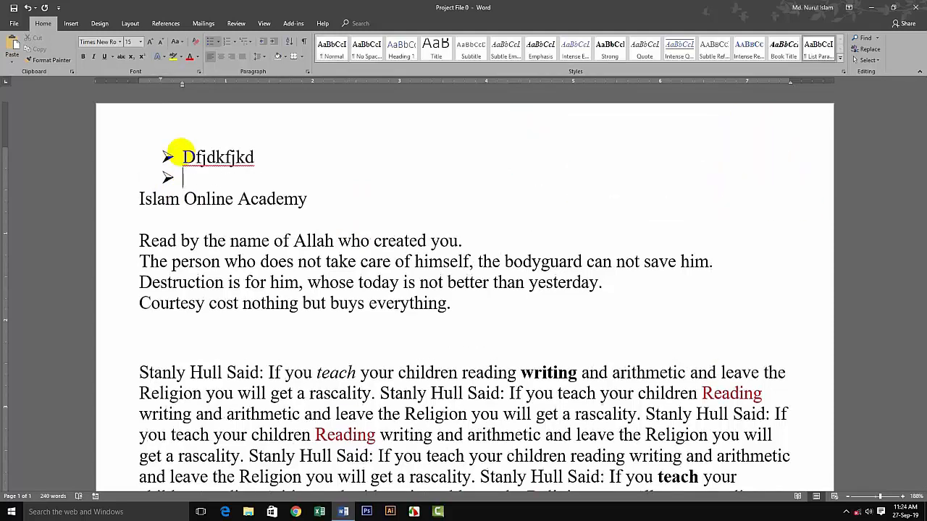
type("hdjkfjlkdjf")
key("Return")
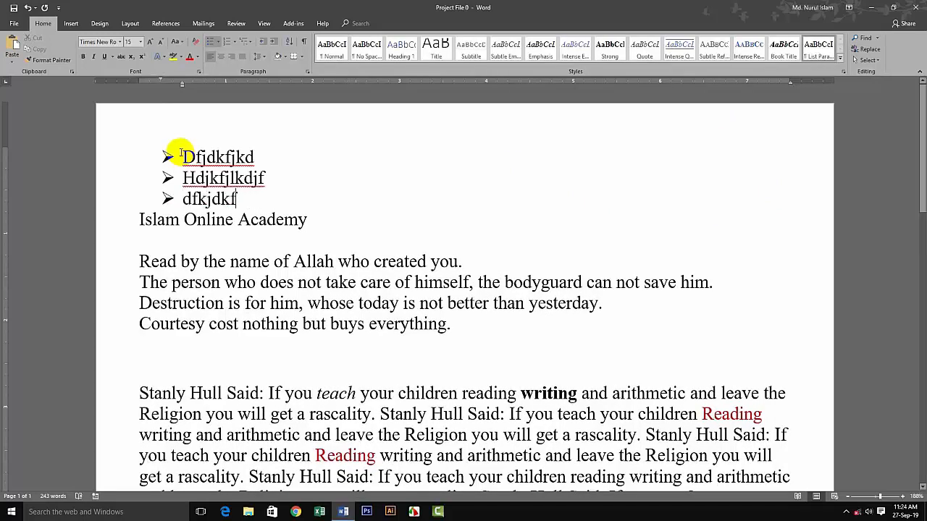
Remove the bullets from the three placeholder items above "Islam Online Academy" and delete those lines
left_click_drag(186, 154, 238, 199)
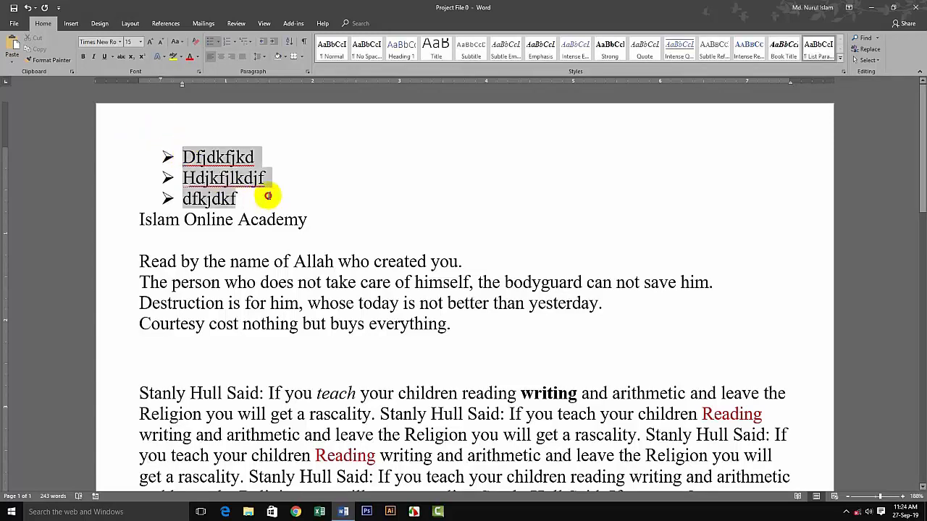
left_click(222, 43)
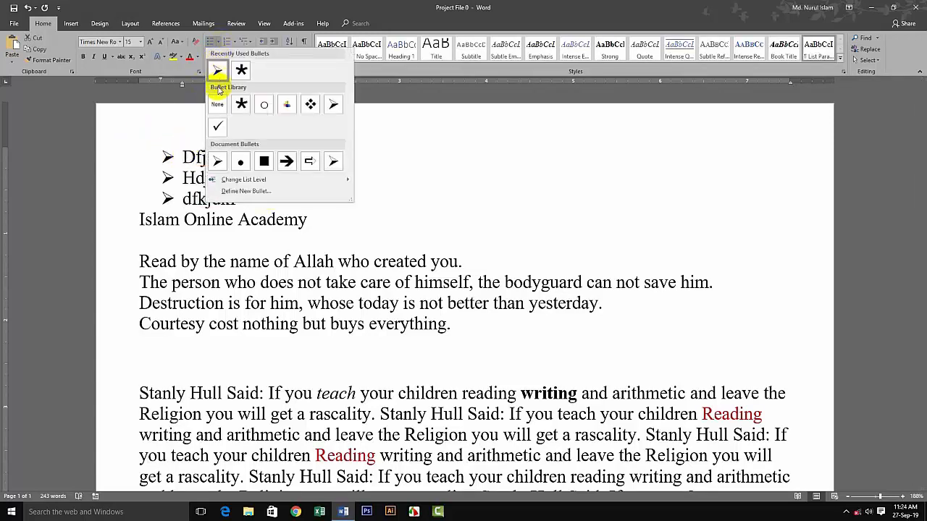
left_click(217, 97)
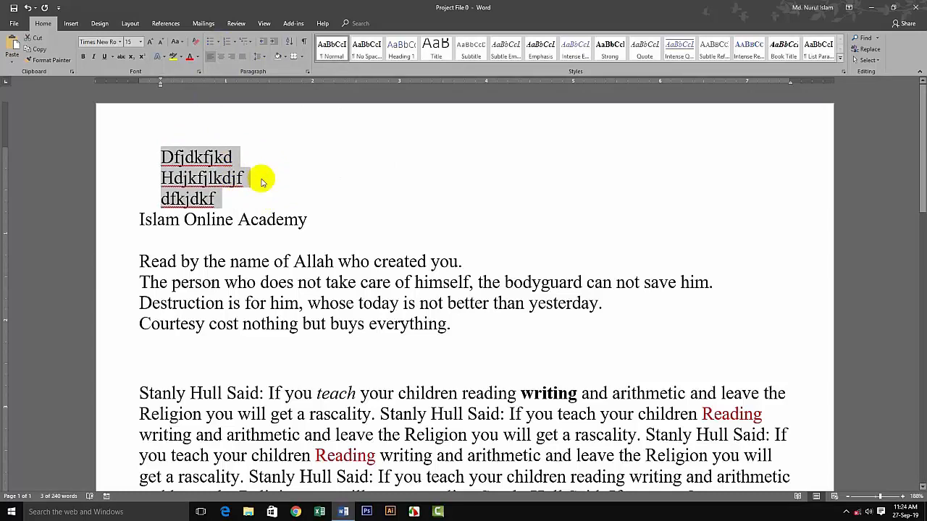
key("Delete")
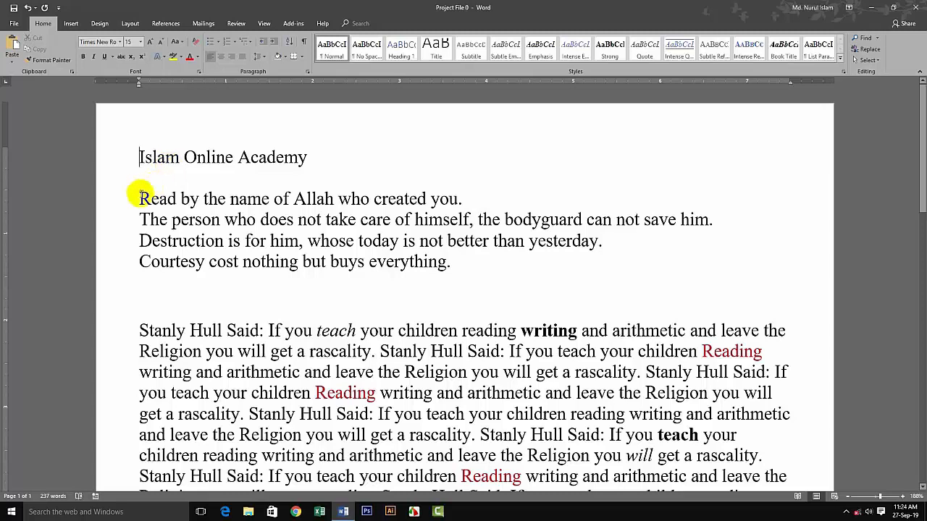
Insert the heavy asterisk symbol directly before the "Islam Online Academy" heading
left_click_drag(139, 197, 470, 269)
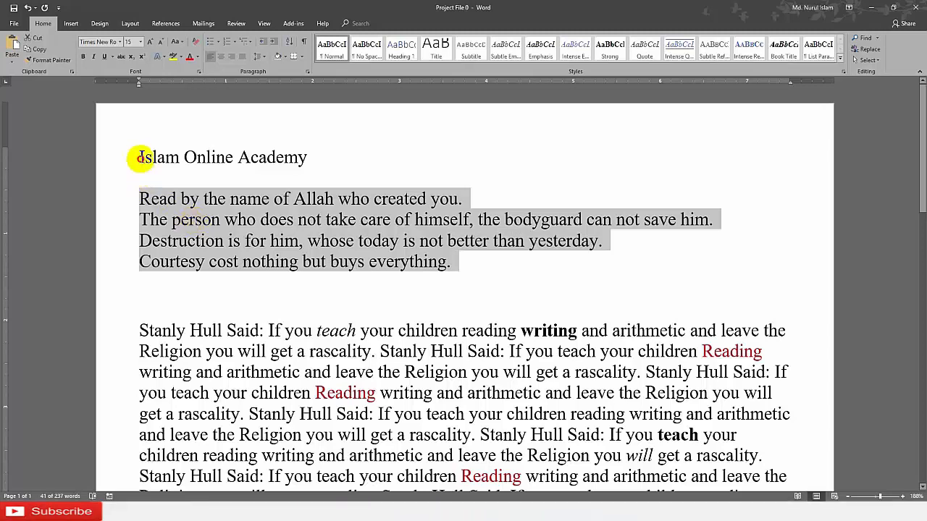
left_click(139, 157)
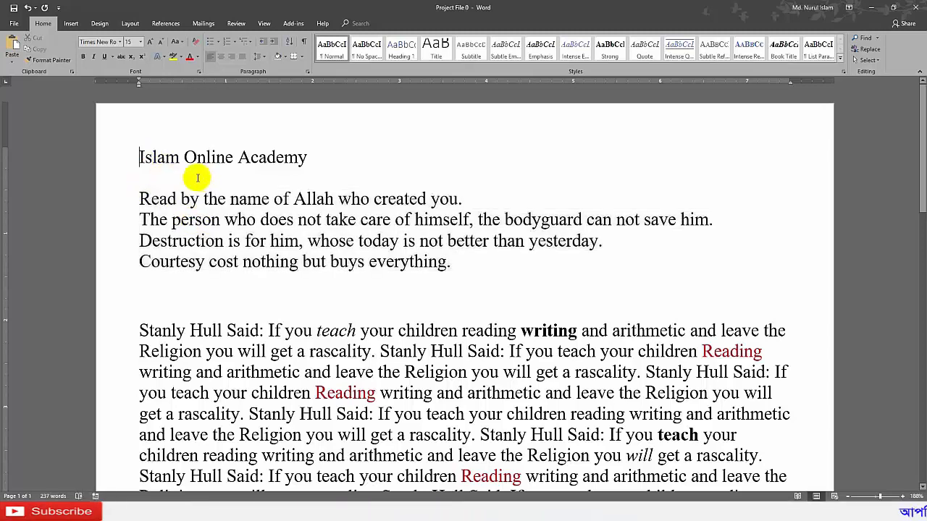
left_click(70, 24)
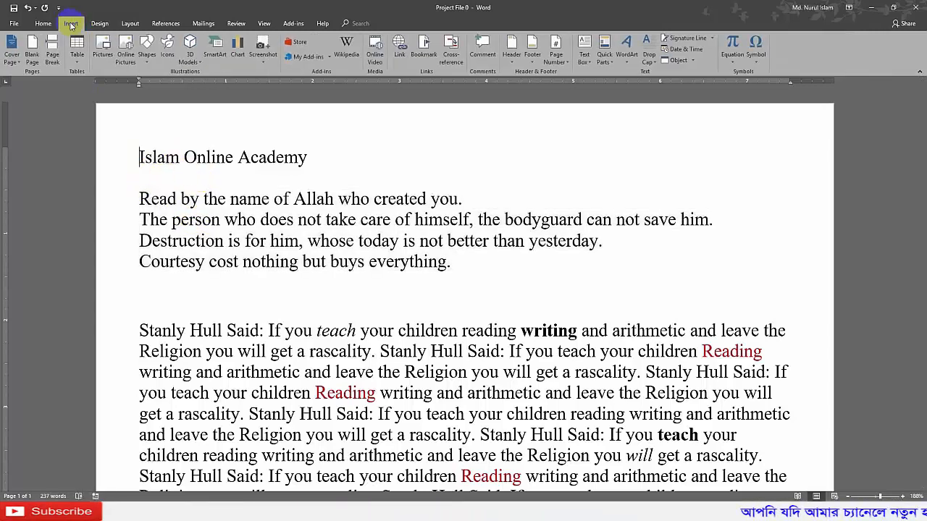
left_click(759, 62)
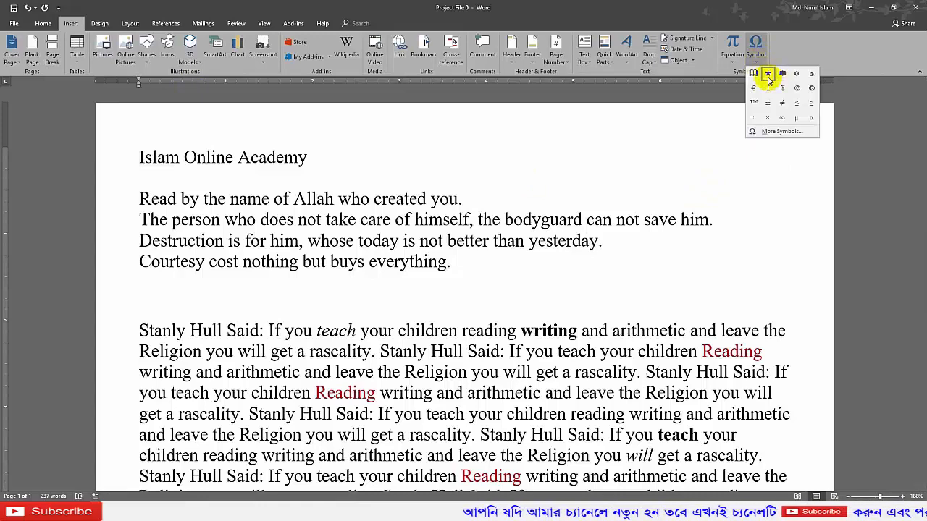
left_click(768, 74)
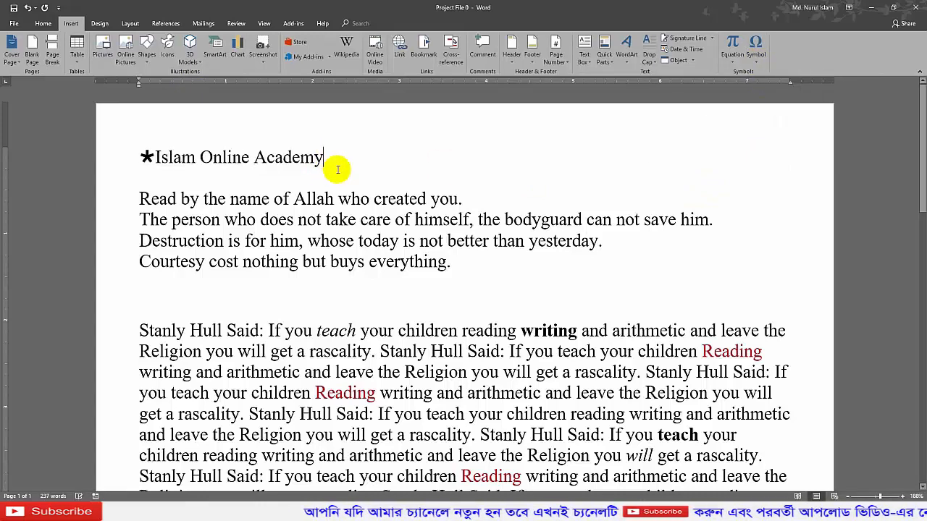
Add a line with "d" below "Islam Online Academy", and delete both that line and the asterisk symbol before the heading
key("Return")
type("d")
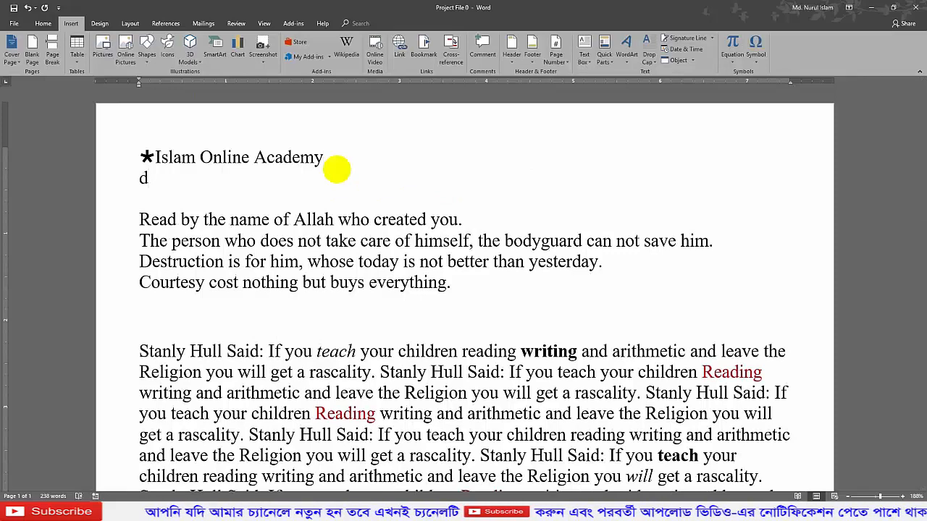
key("BackSpace")
key("BackSpace")
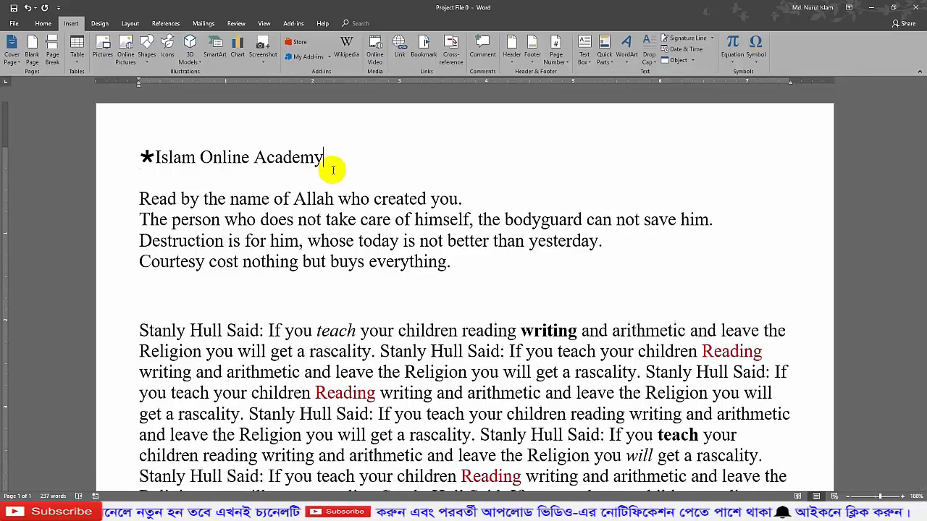
left_click(155, 157)
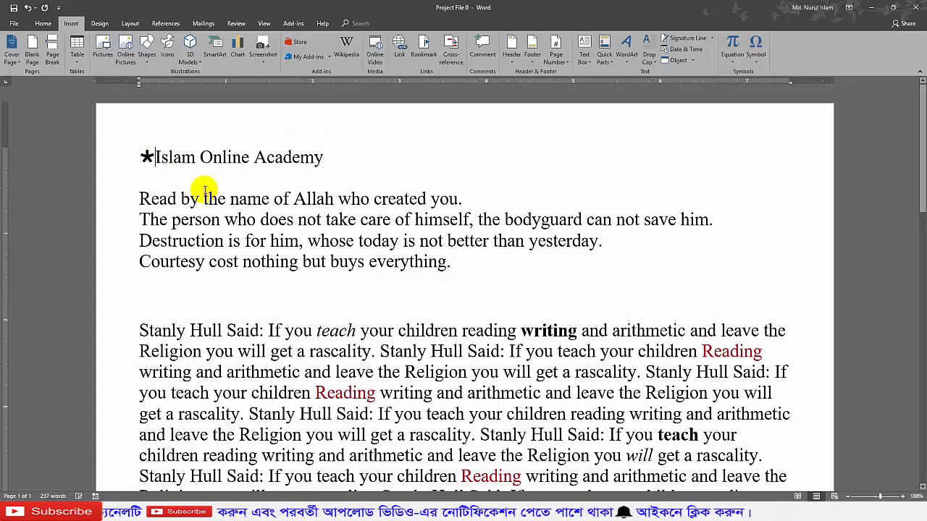
key("BackSpace")
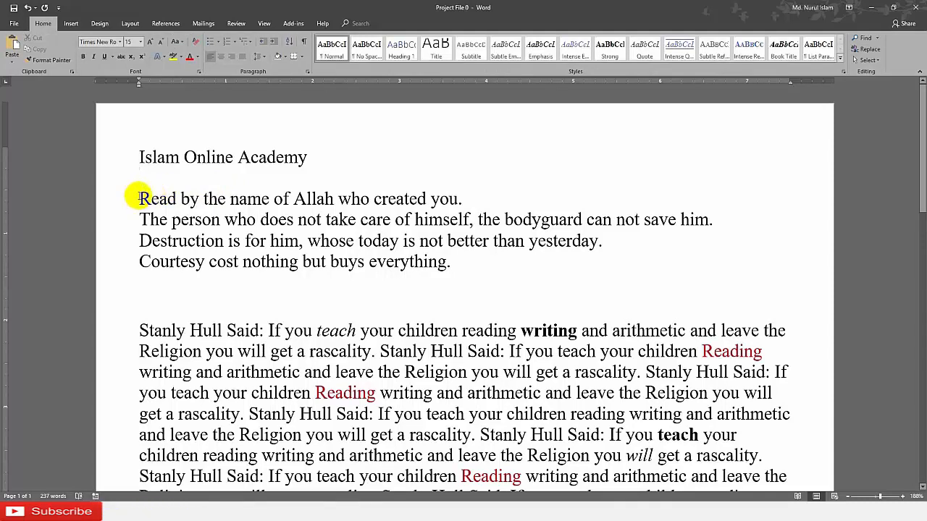
Examine the Wingdings symbols offered when defining a new bullet for the four quote lines, without choosing one
left_click_drag(139, 197, 492, 271)
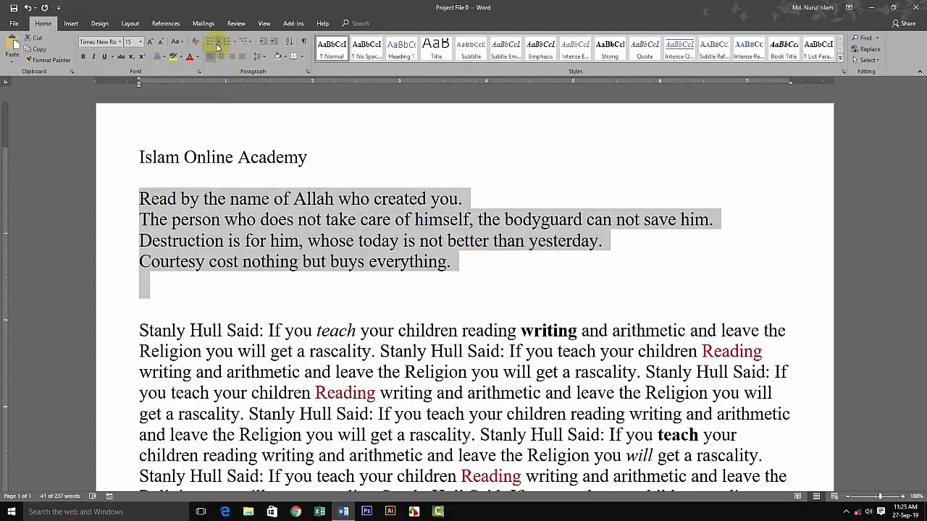
left_click(220, 44)
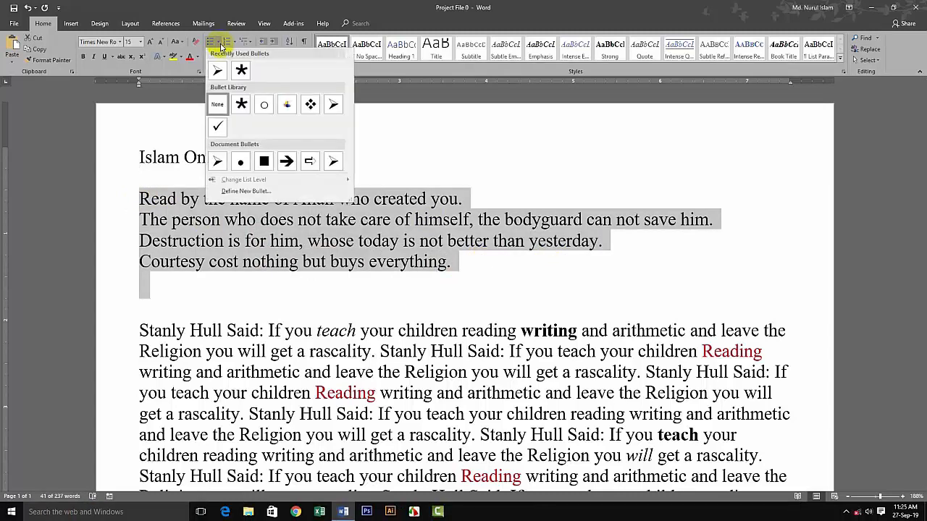
left_click(233, 192)
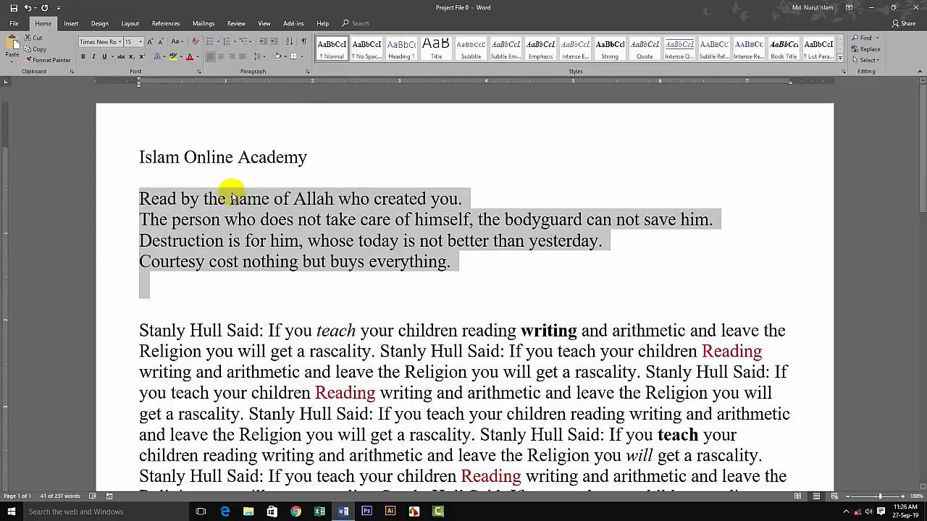
left_click(423, 190)
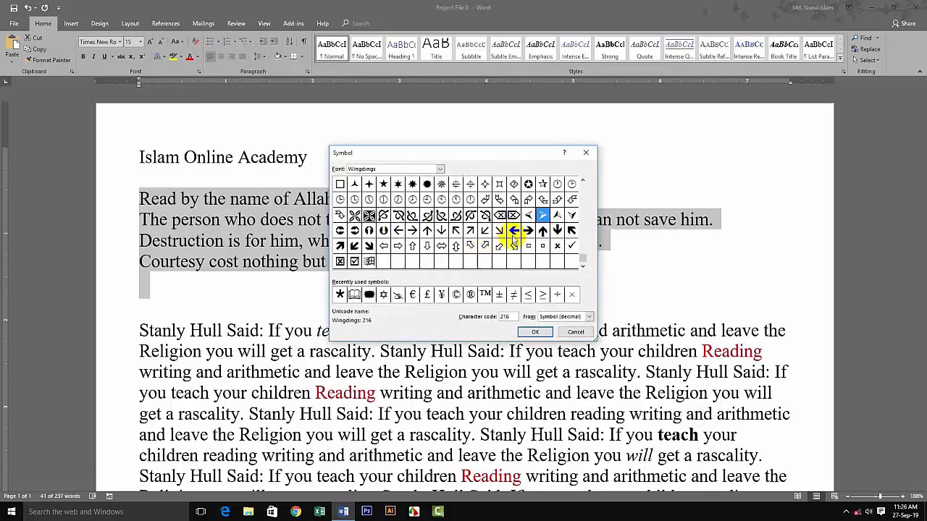
left_click(573, 334)
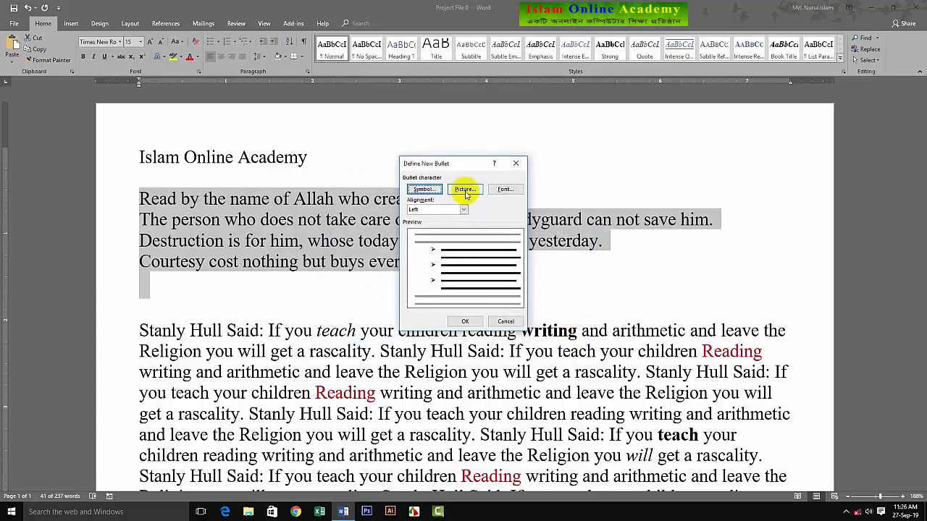
Apply a new picture bullet made from the desktop image "Final Circle 0" to the four quote lines, and undo the bulleting
left_click(465, 191)
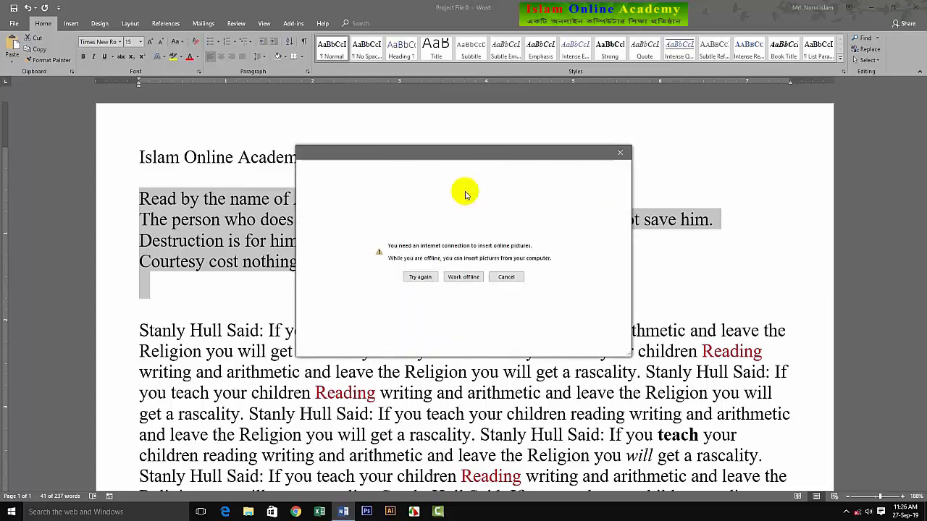
left_click(462, 278)
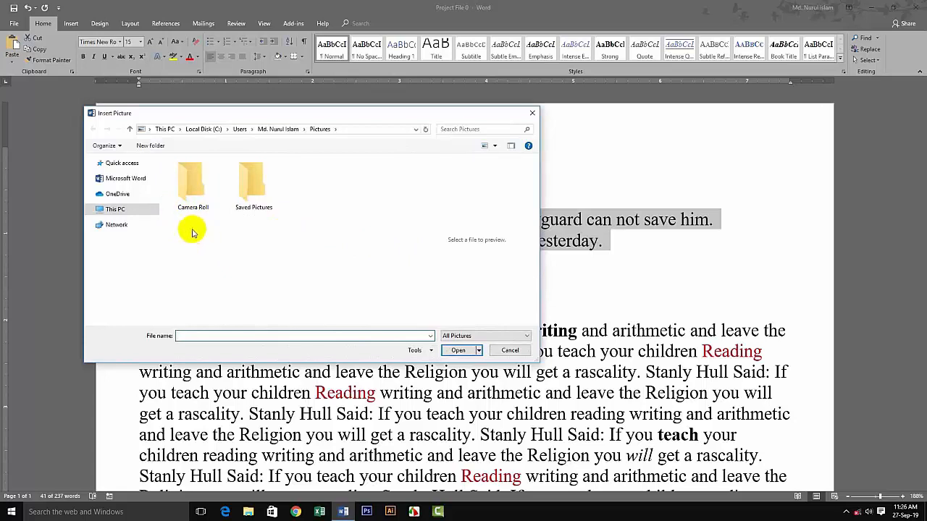
left_click(121, 210)
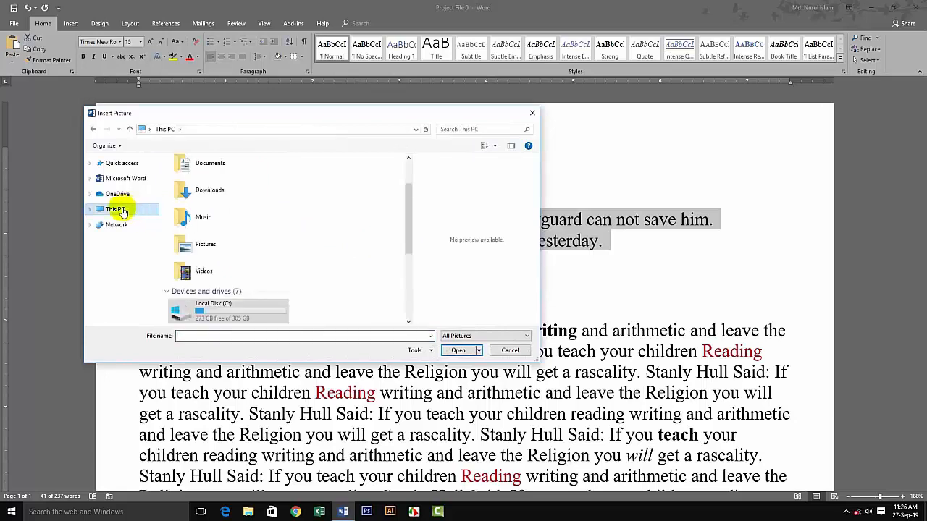
left_click_drag(408, 229, 413, 208)
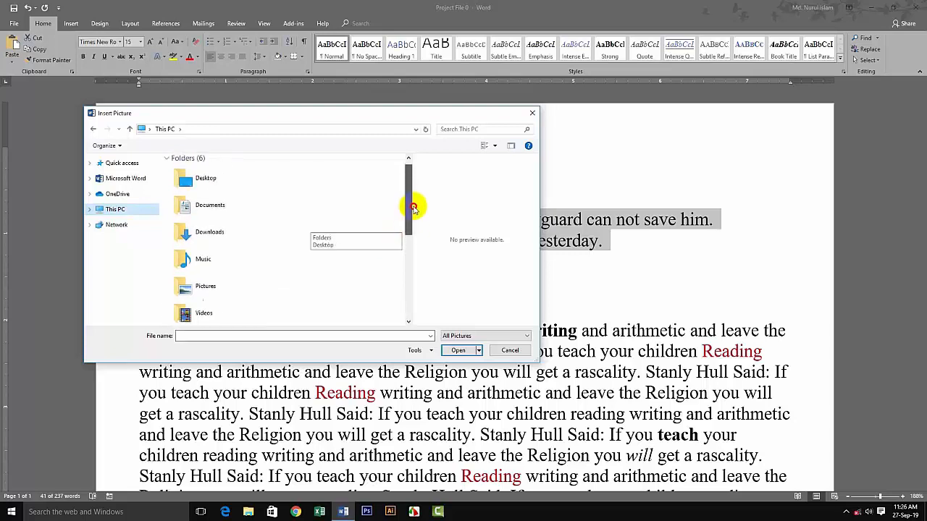
double_click(197, 180)
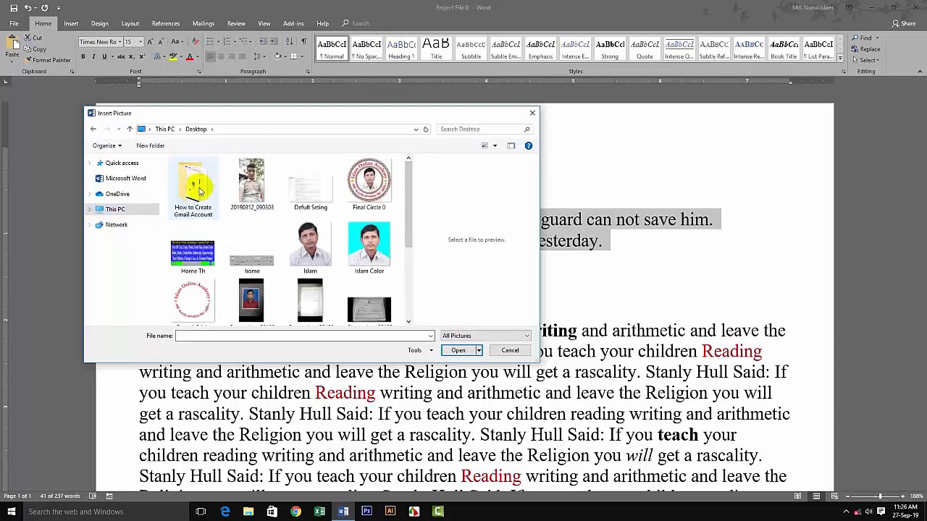
left_click(375, 190)
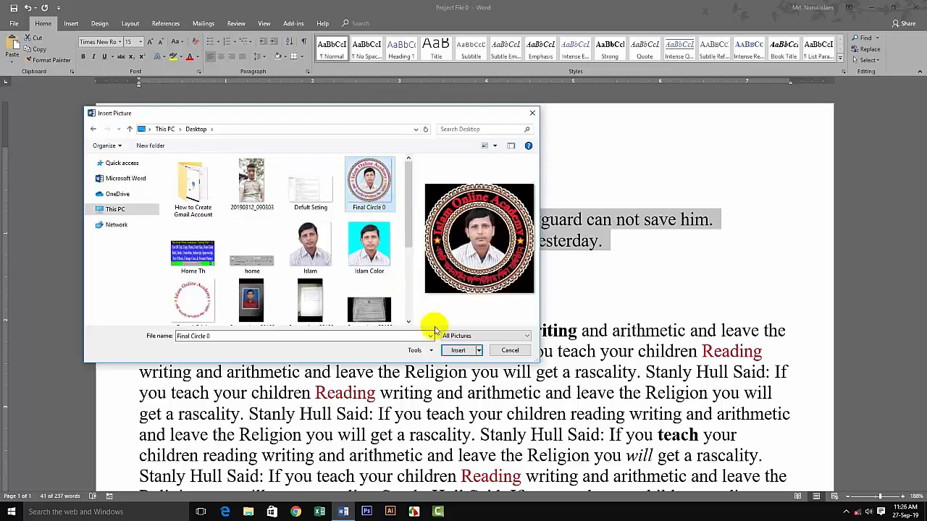
left_click(459, 351)
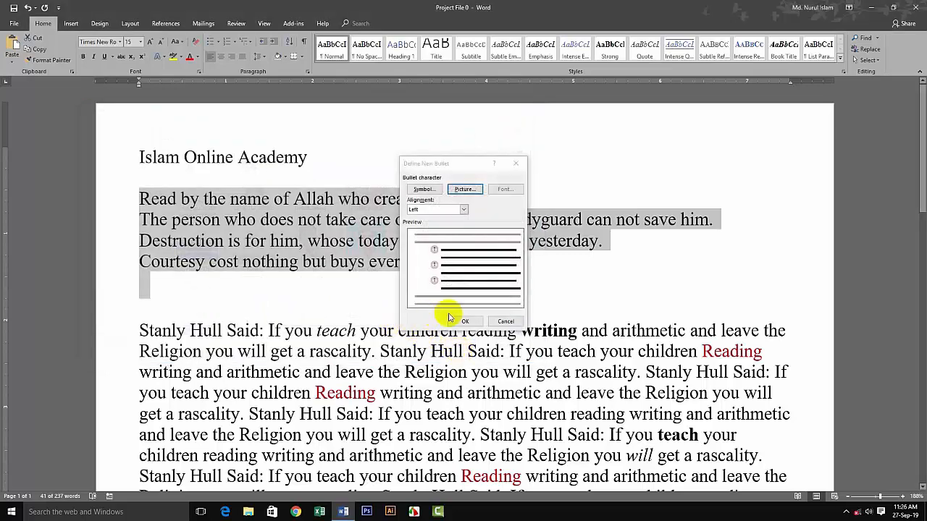
left_click(464, 320)
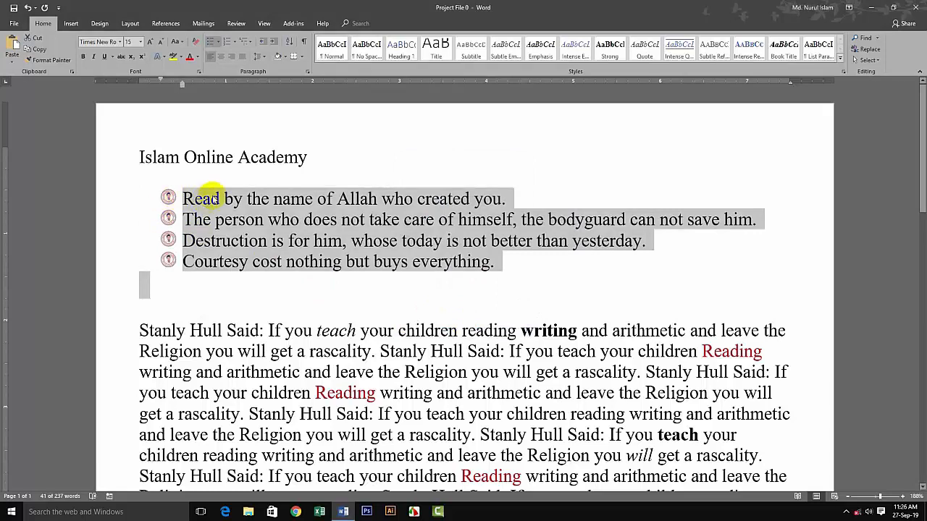
left_click(240, 178)
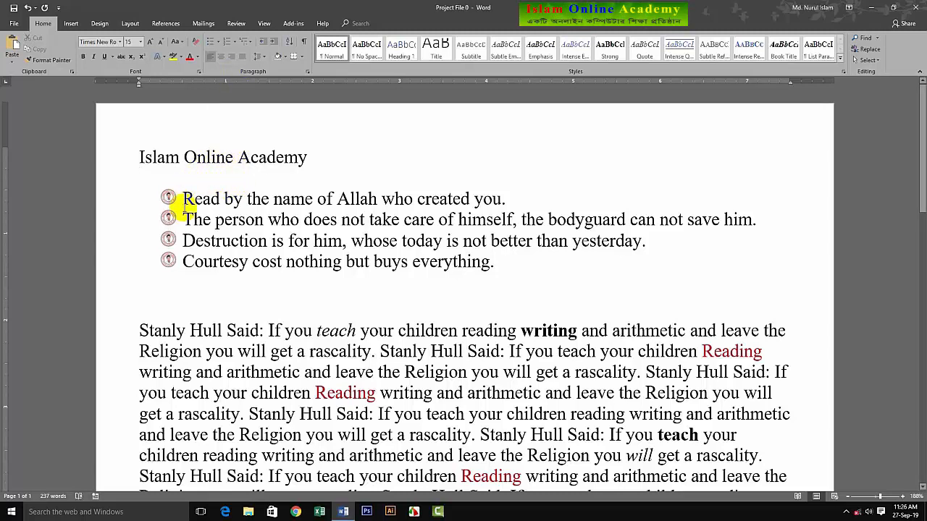
key("ctrl+z")
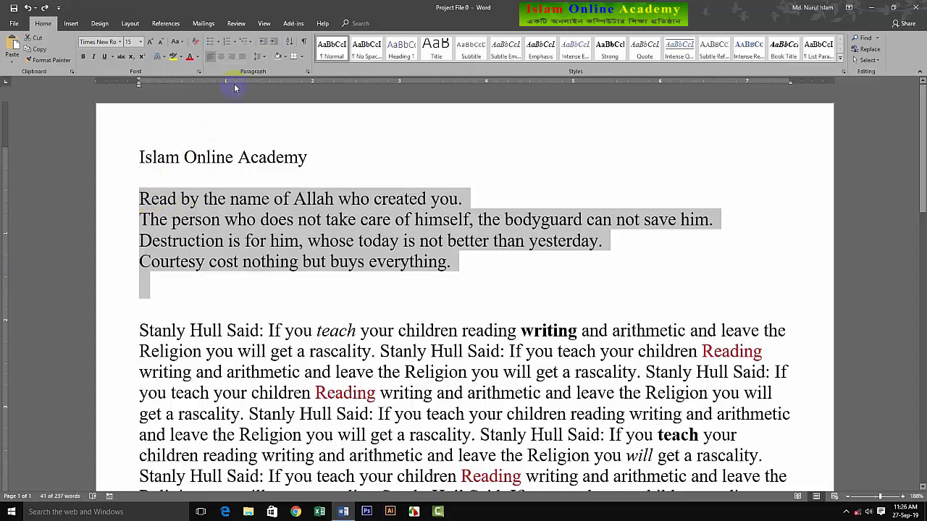
Preview a) b) c) numbering on the four quote lines, and try the 1) a) i) multilevel list on them before undoing it
left_click(237, 41)
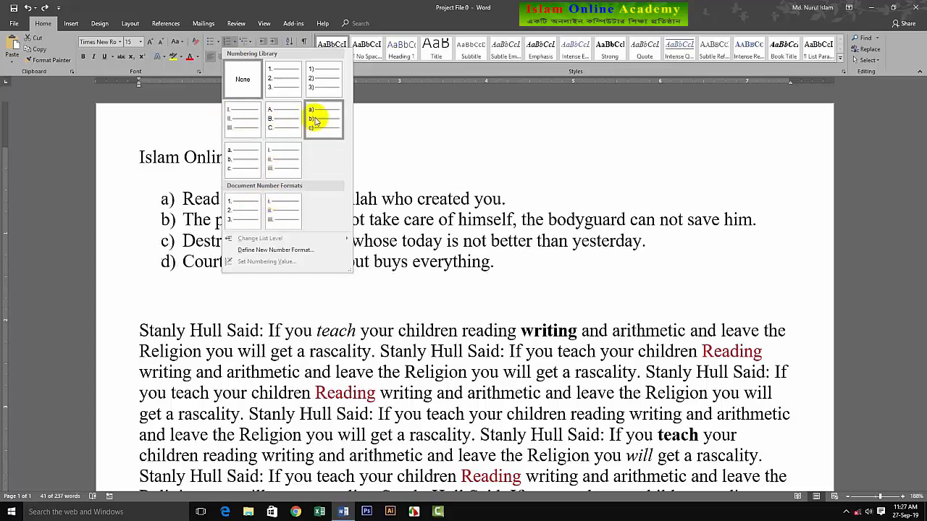
left_click(532, 246)
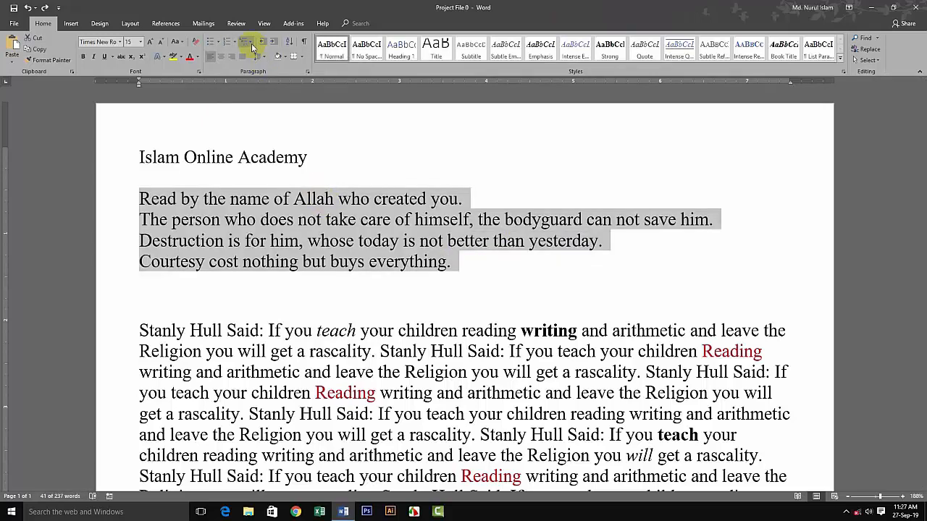
left_click(252, 43)
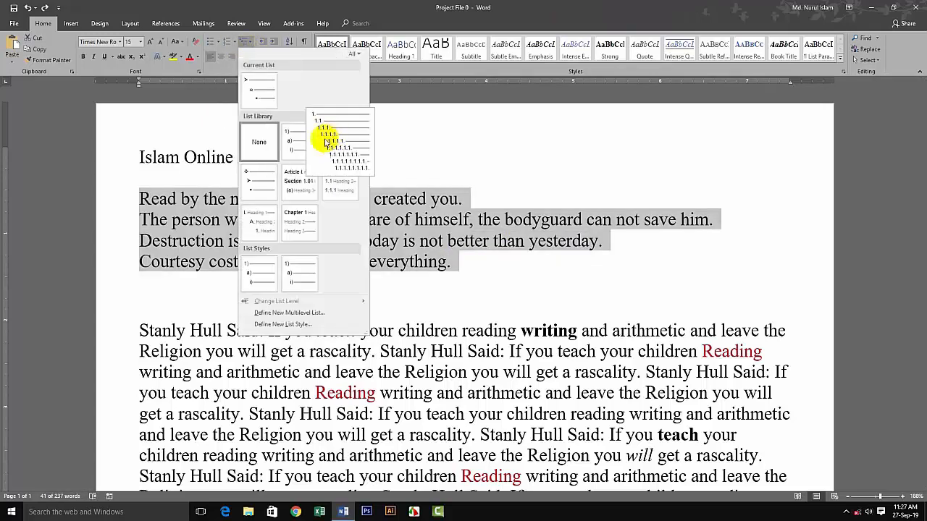
left_click(303, 147)
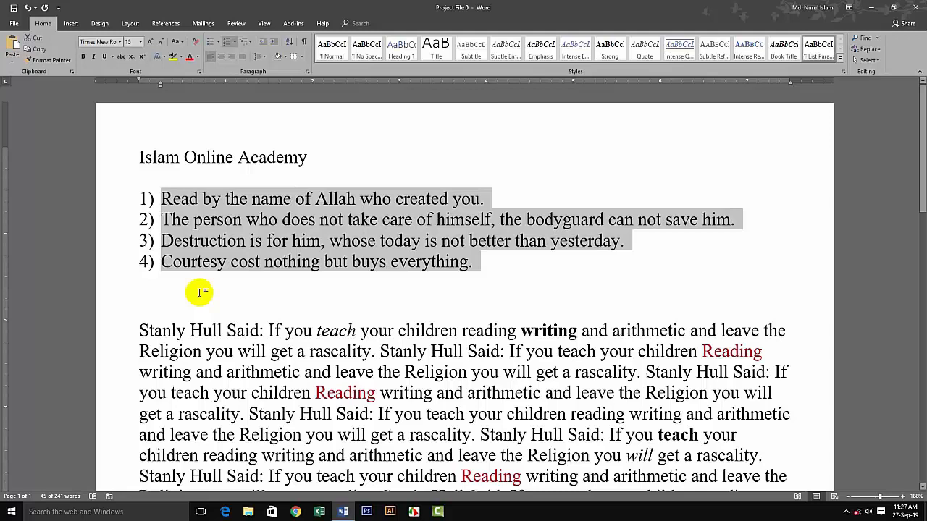
key("ctrl+z")
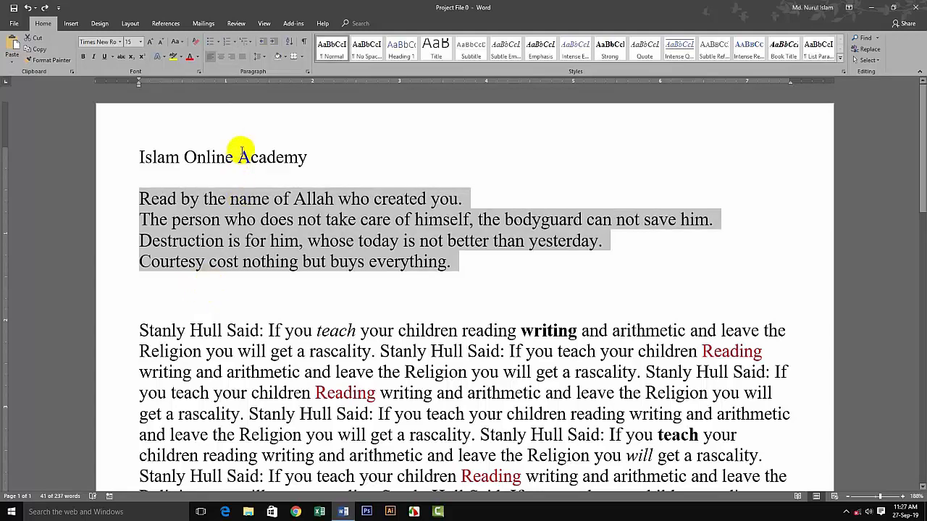
Apply the recently used arrowhead bullet to the four quote lines below "Islam Online Academy"
left_click(253, 45)
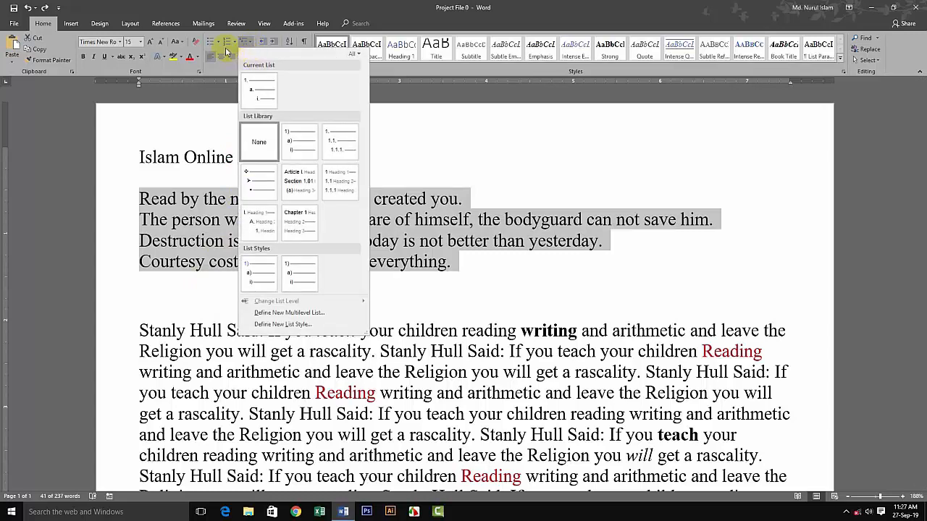
left_click(218, 44)
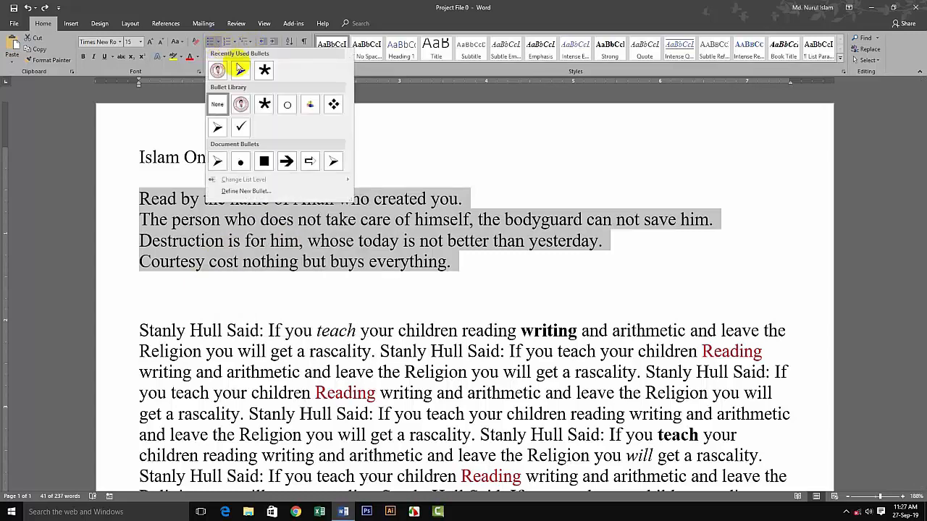
left_click(240, 70)
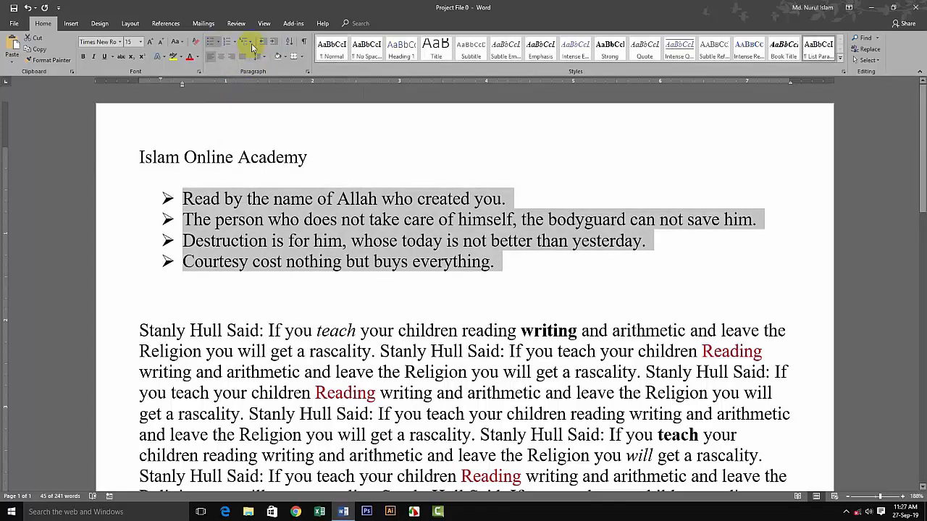
Start defining a new list style for the four quote lines, with a solid green text fill for its 1st level
left_click(249, 41)
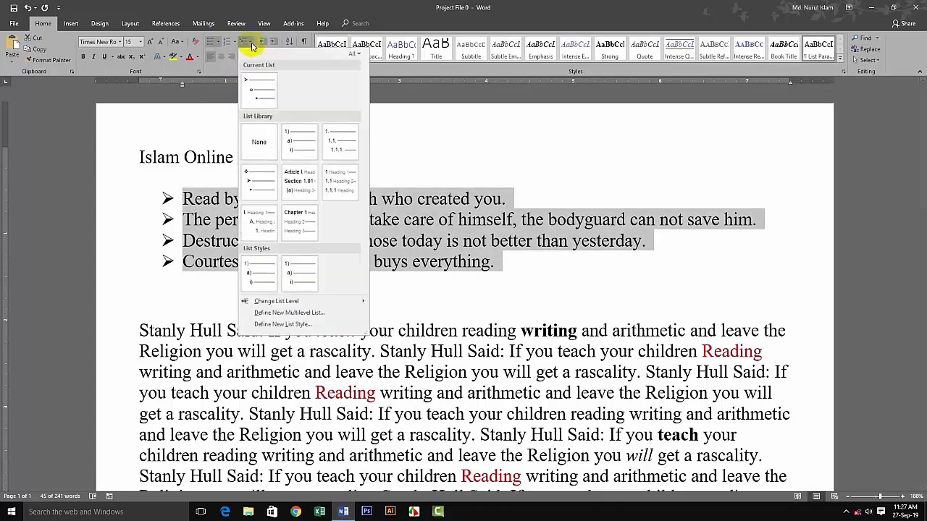
left_click(259, 326)
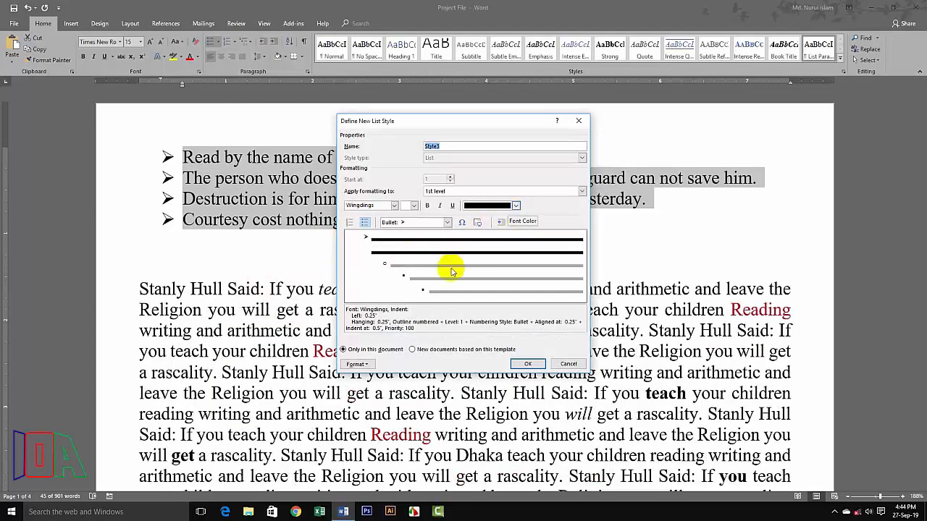
left_click(365, 367)
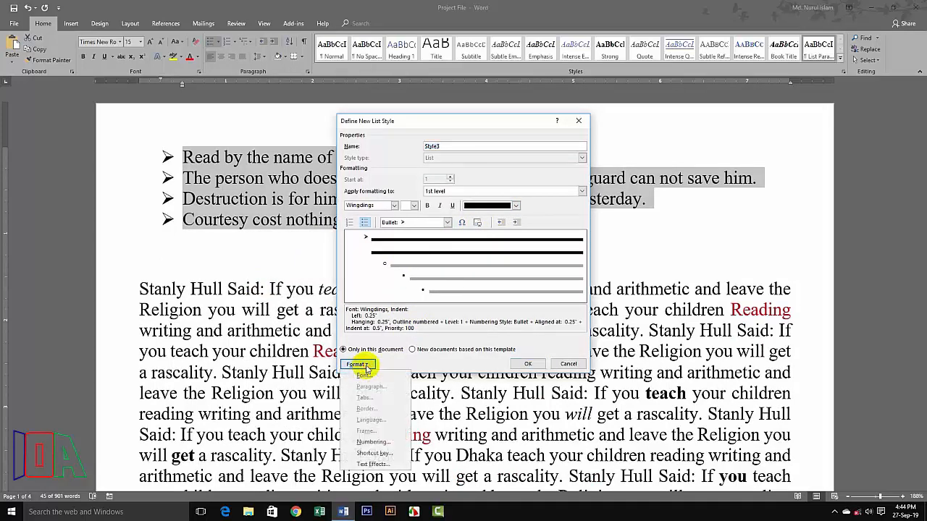
left_click(371, 464)
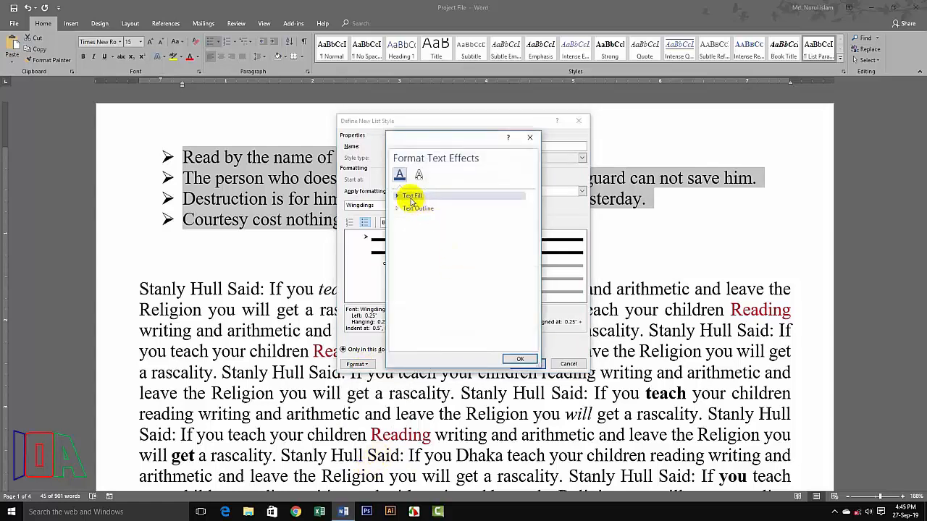
left_click(411, 200)
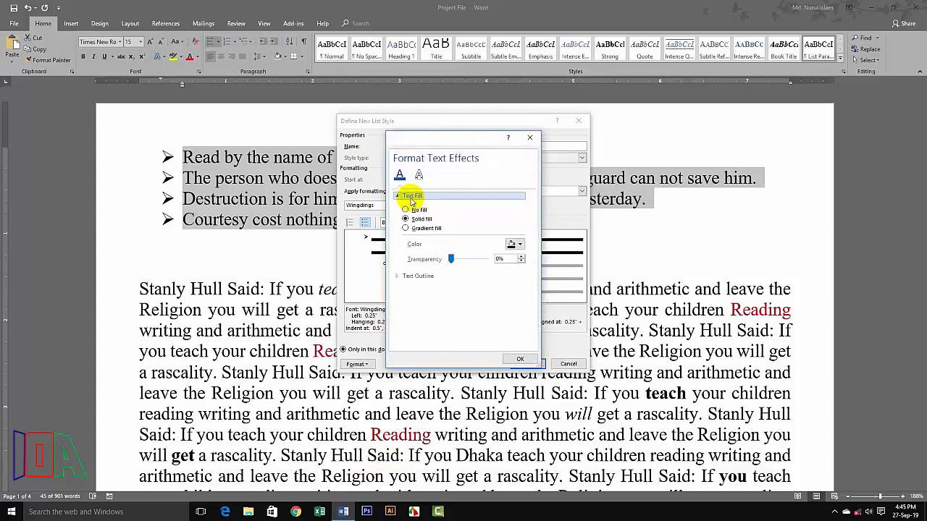
left_click(522, 247)
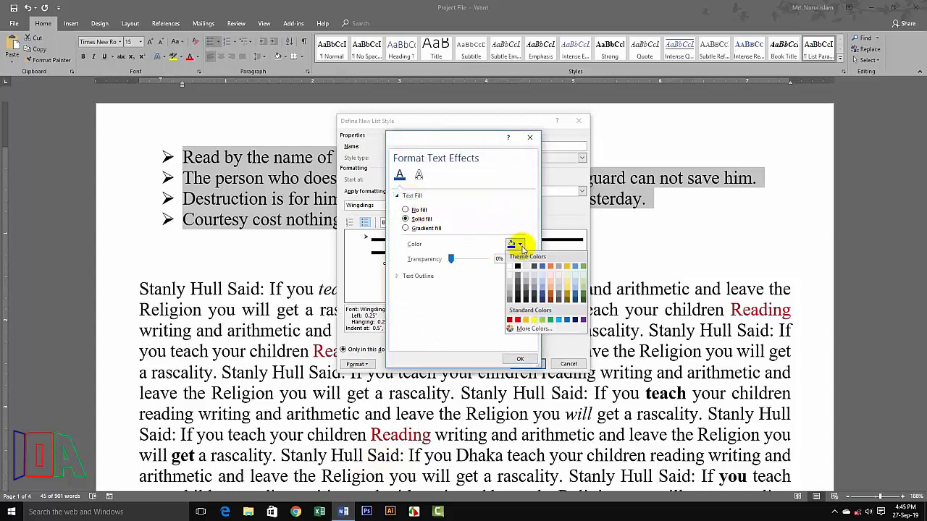
left_click(551, 321)
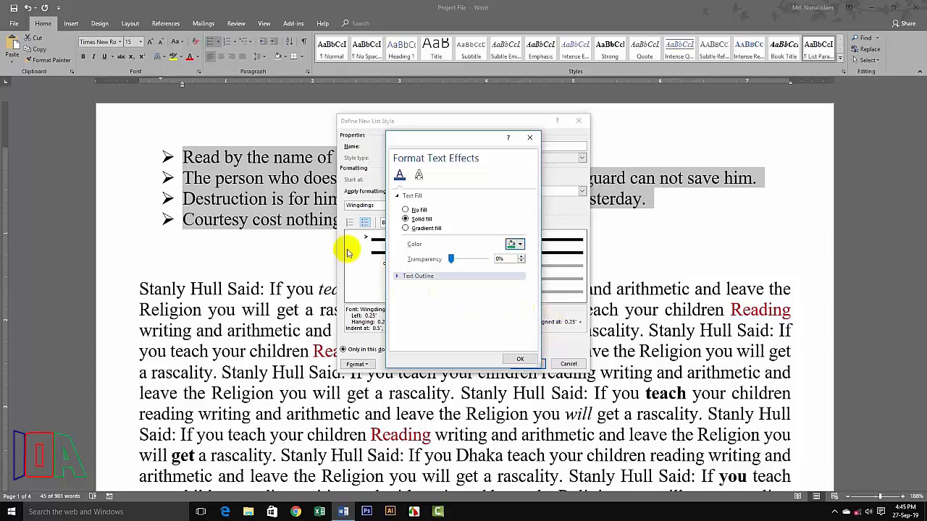
Add a solid red text outline to the new list style and apply the style to the four quote lines
left_click(415, 276)
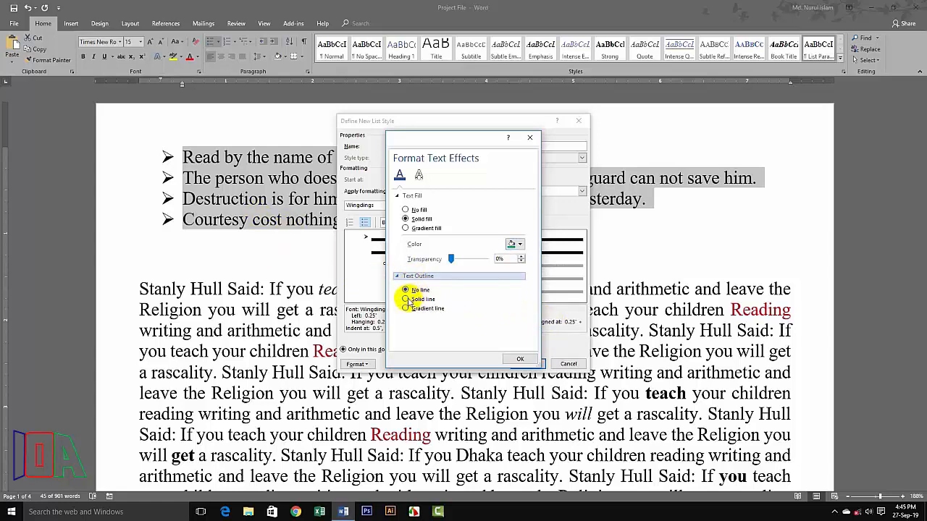
left_click(406, 299)
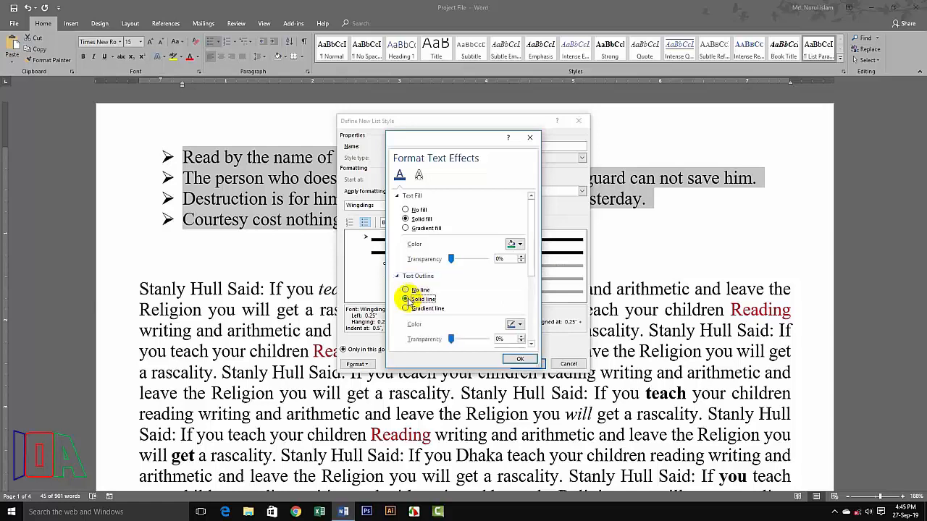
left_click(521, 326)
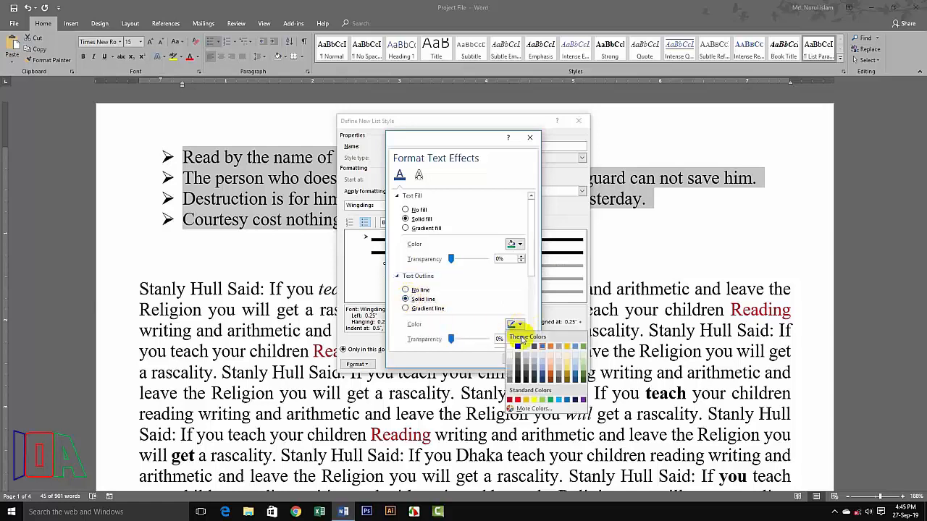
left_click(518, 400)
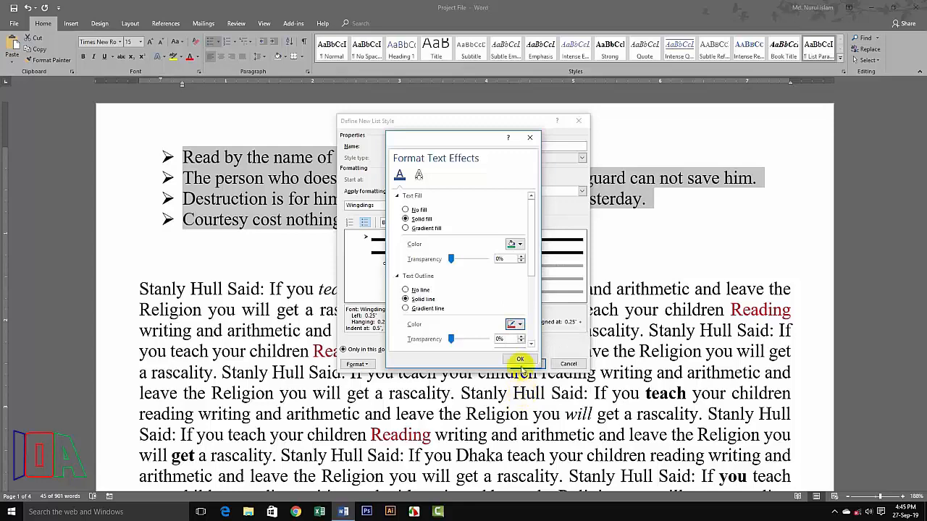
left_click(517, 360)
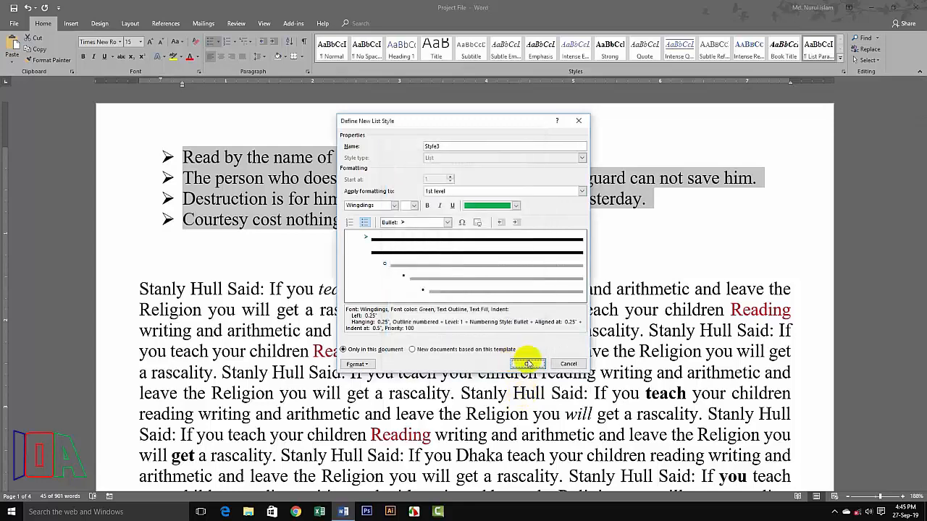
left_click(527, 363)
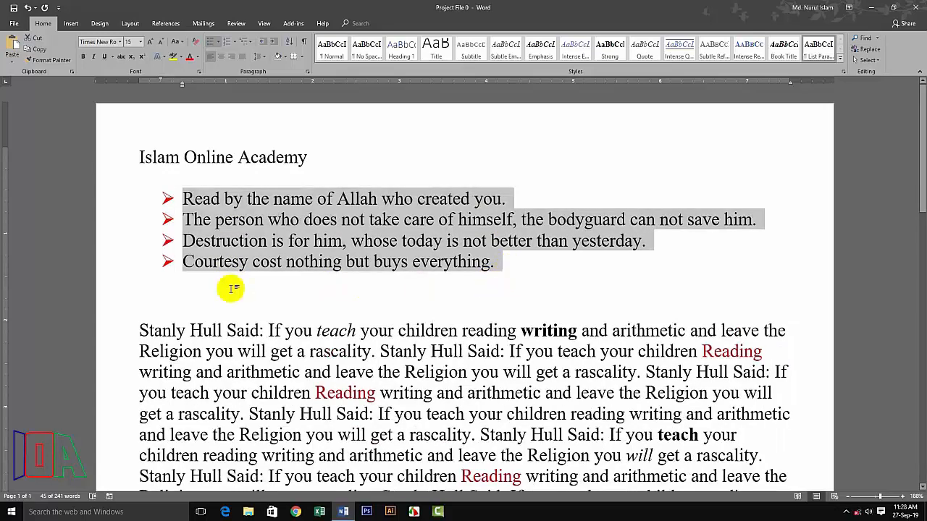
Try an arrowhead bullet on the empty line below "Islam Online Academy" and remove it
left_click(233, 286)
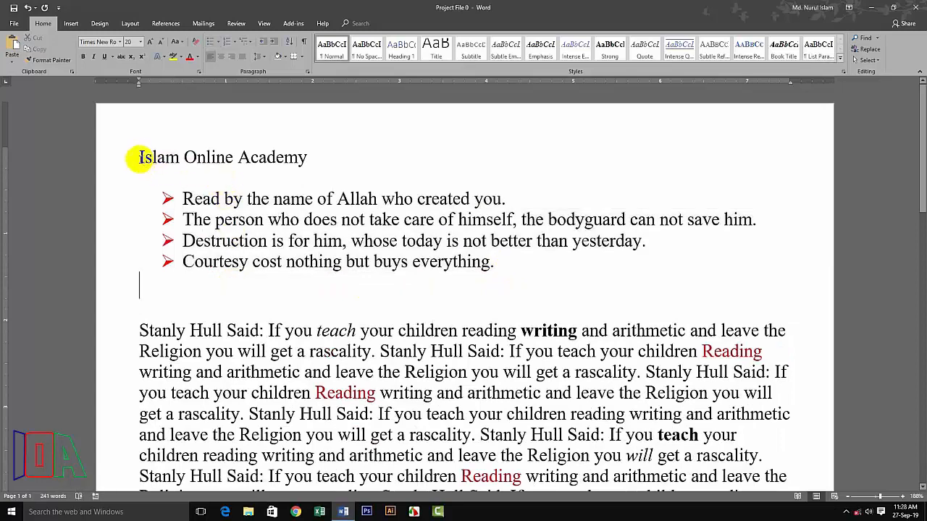
left_click(188, 175)
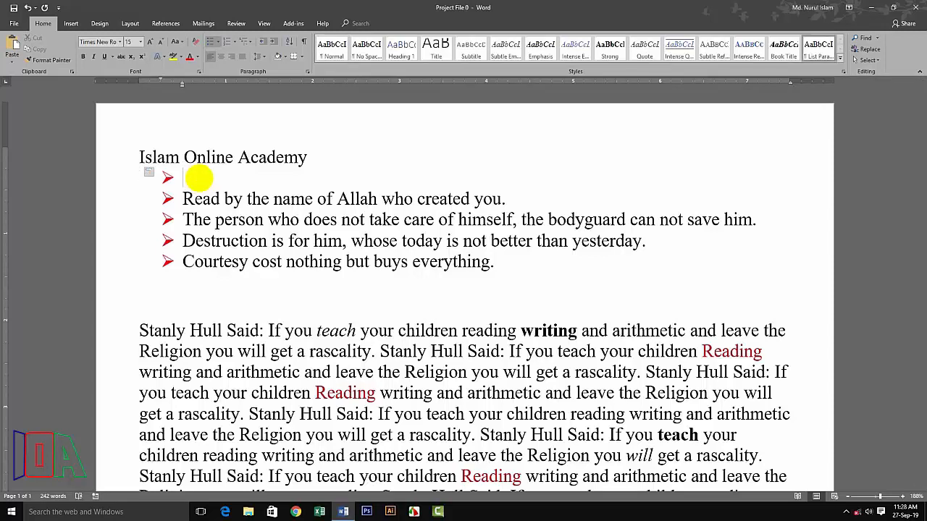
key("ctrl+z")
key("BackSpace")
key("BackSpace")
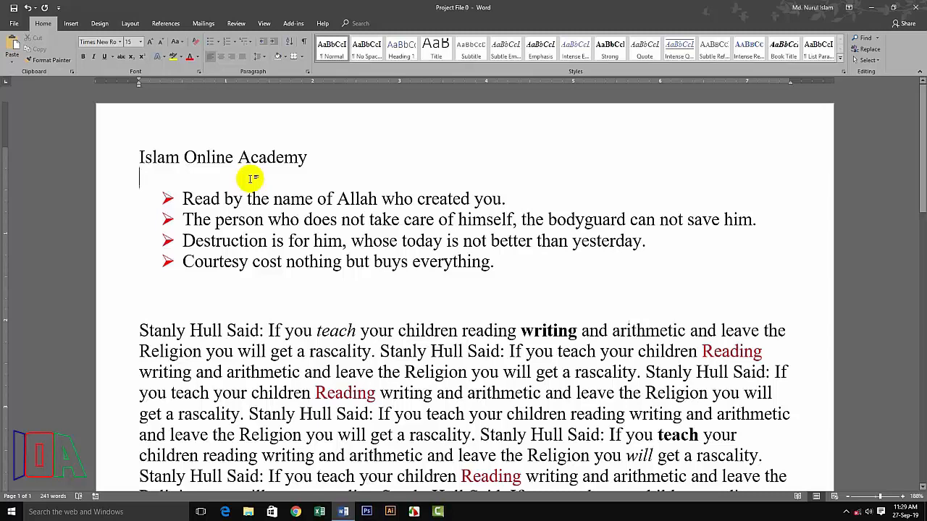
Create an automatic roman-numbered list below the heading, starting with "i. dhfjdf" and adding a second filler item
type("i")
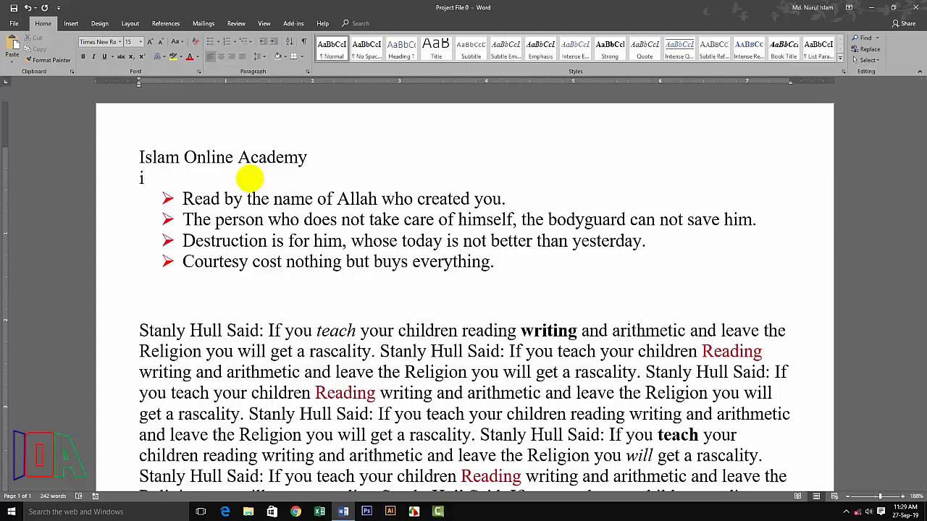
type(". dhfjdf")
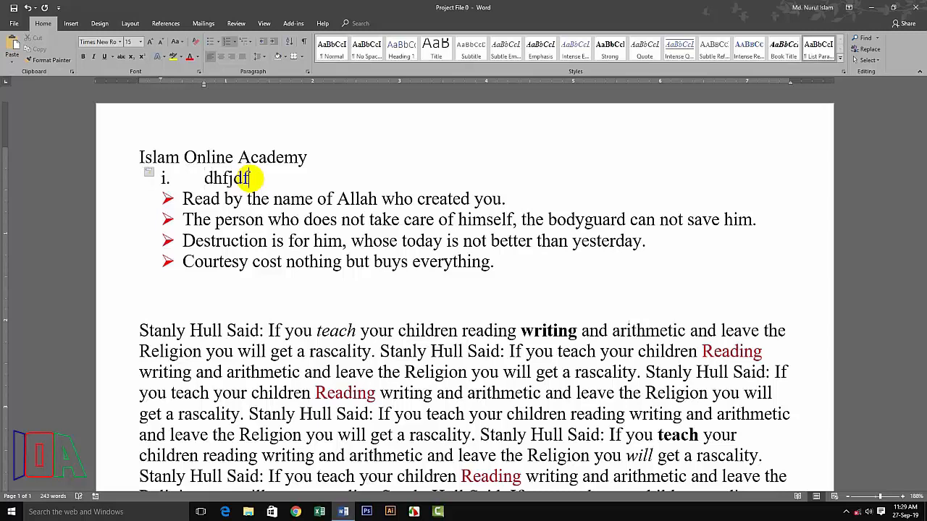
key("Return")
type("dfhdjhfjd")
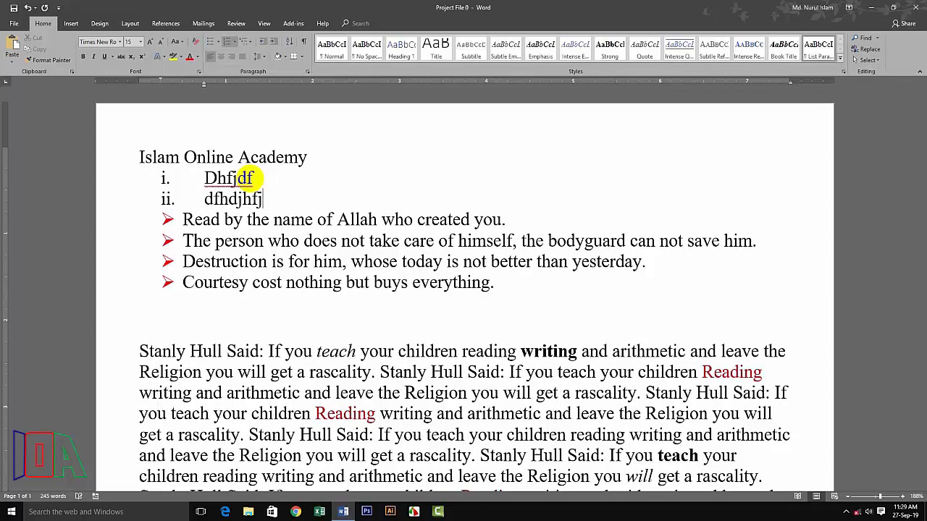
Delete both roman-numbered filler items and their line between the heading and the bulleted quotes
key("BackSpace")
key("BackSpace")
key("BackSpace")
key("BackSpace")
key("BackSpace")
key("BackSpace")
key("BackSpace")
key("BackSpace")
key("BackSpace")
key("BackSpace")
key("BackSpace")
key("BackSpace")
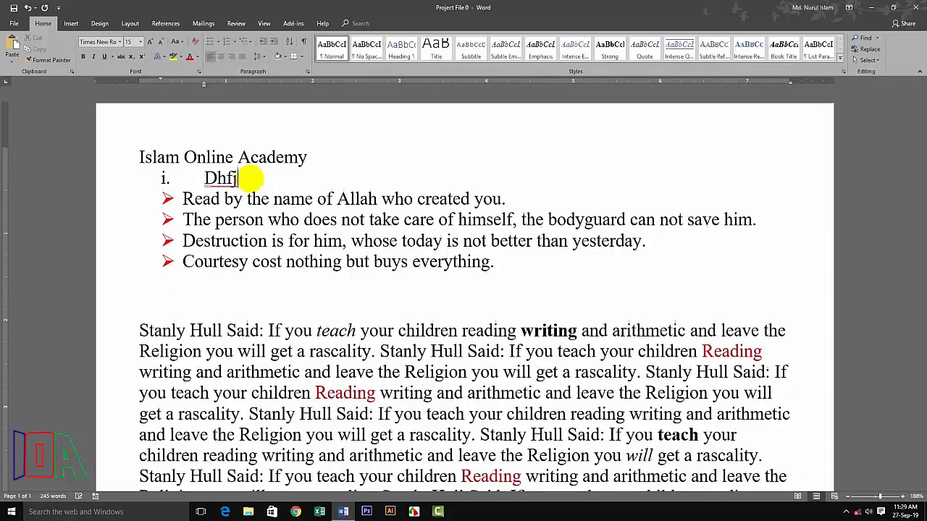
key("BackSpace")
key("BackSpace")
key("BackSpace")
key("BackSpace")
key("BackSpace")
key("BackSpace")
key("BackSpace")
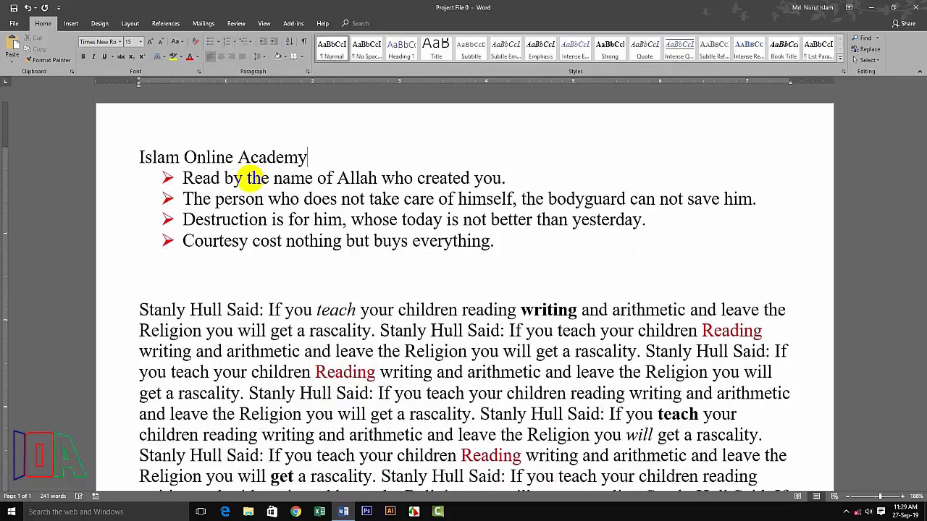
Try an automatic lettered list on a new line below the heading, starting with "A. dfhdhf", and undo the last entry
key("Return")
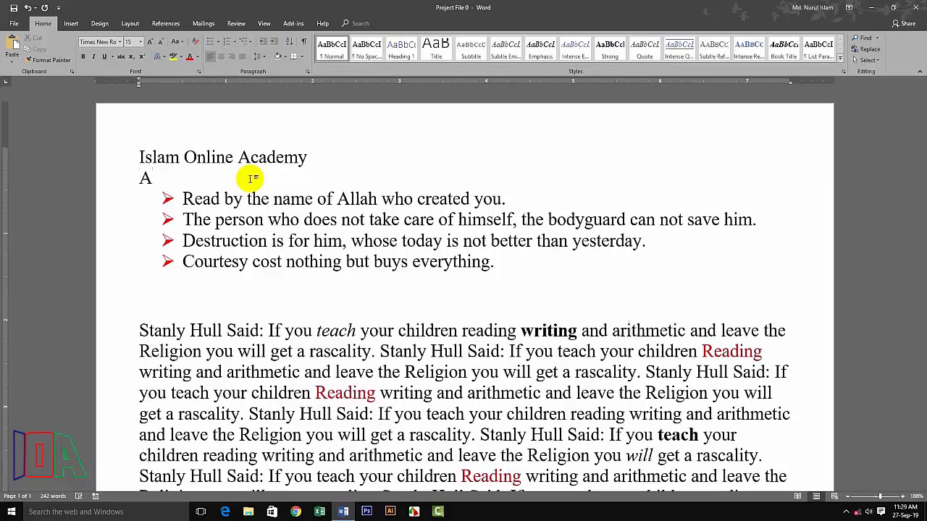
type("A. dfhdhf")
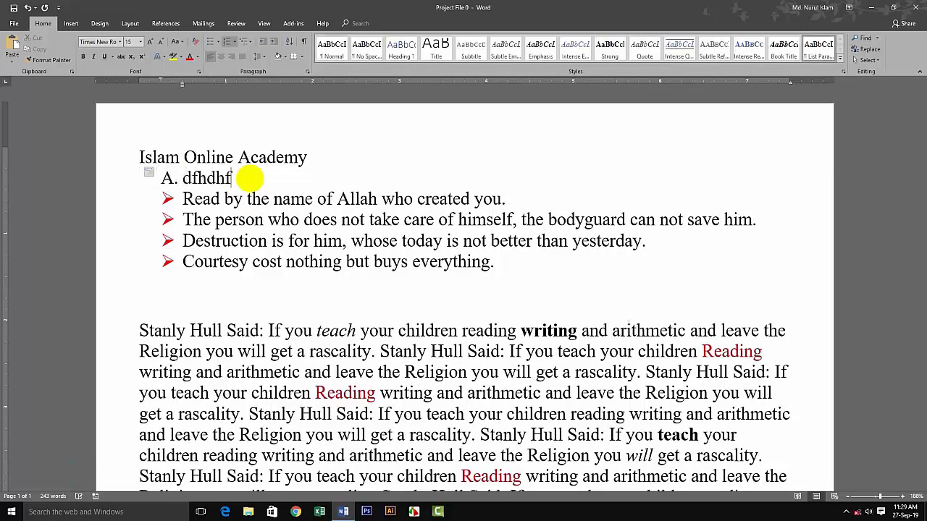
key("Return")
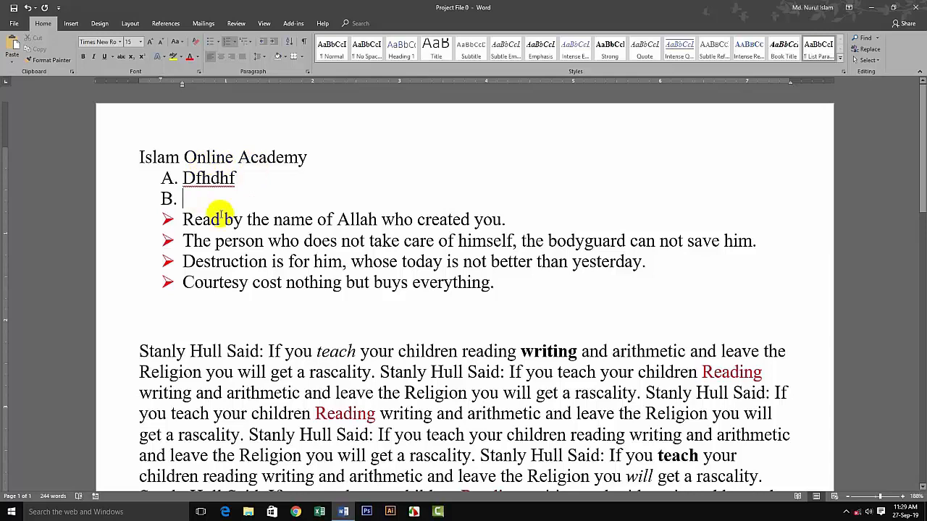
key("ctrl+z")
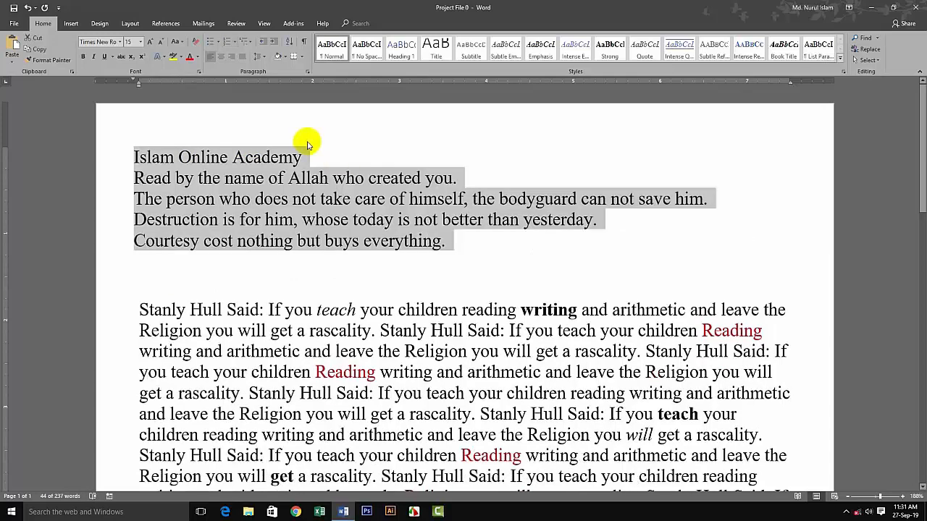
Increase the indent of the heading and four quote lines several times, and decrease it back to the margin
left_click(275, 46)
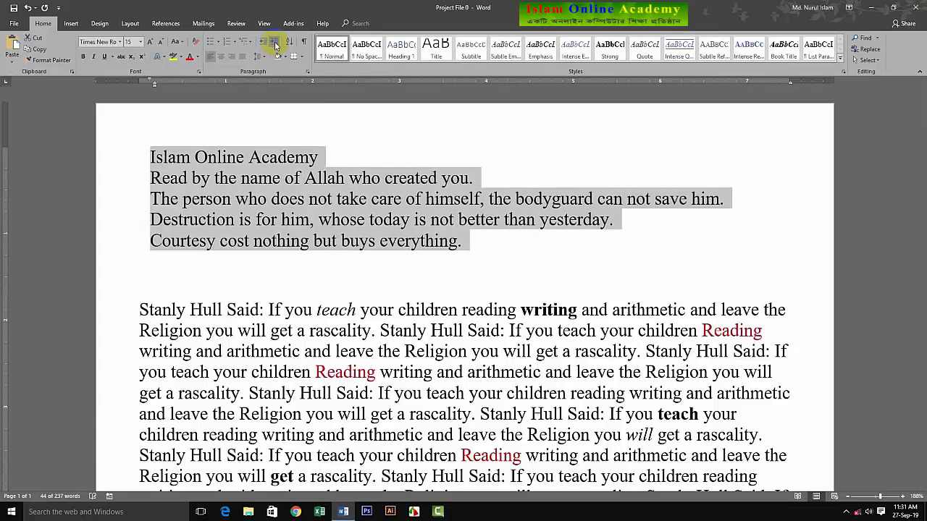
left_click(275, 46)
left_click(275, 46)
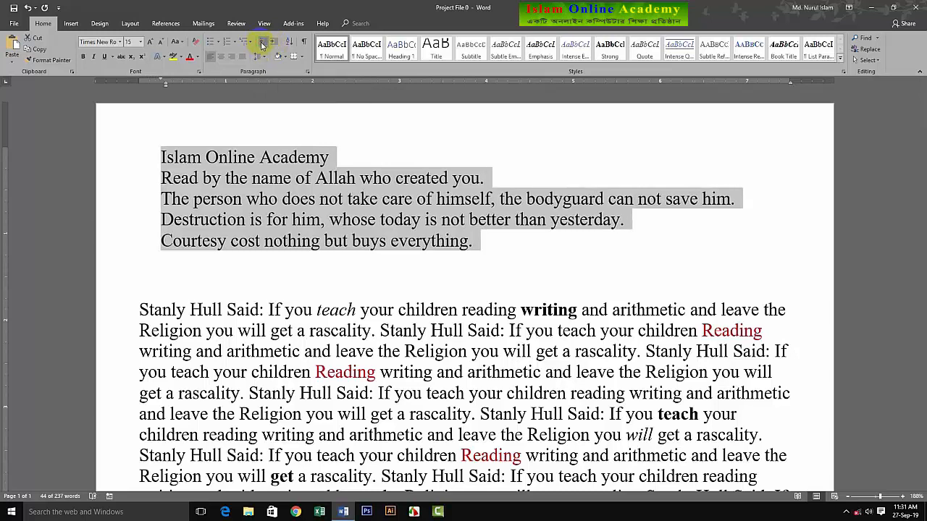
left_click(263, 46)
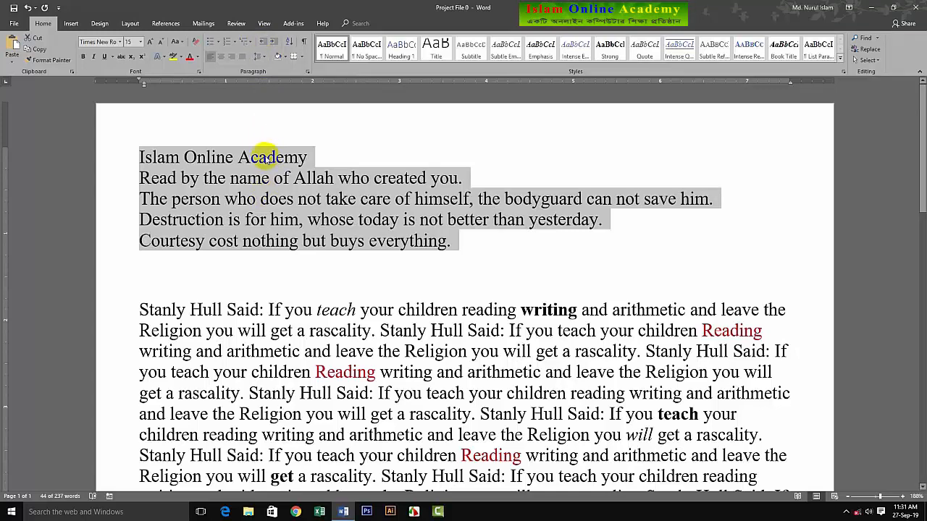
Set the first-line indent of the heading and four quote lines to about 0.3 inch, and center the heading
left_click_drag(134, 153, 452, 242)
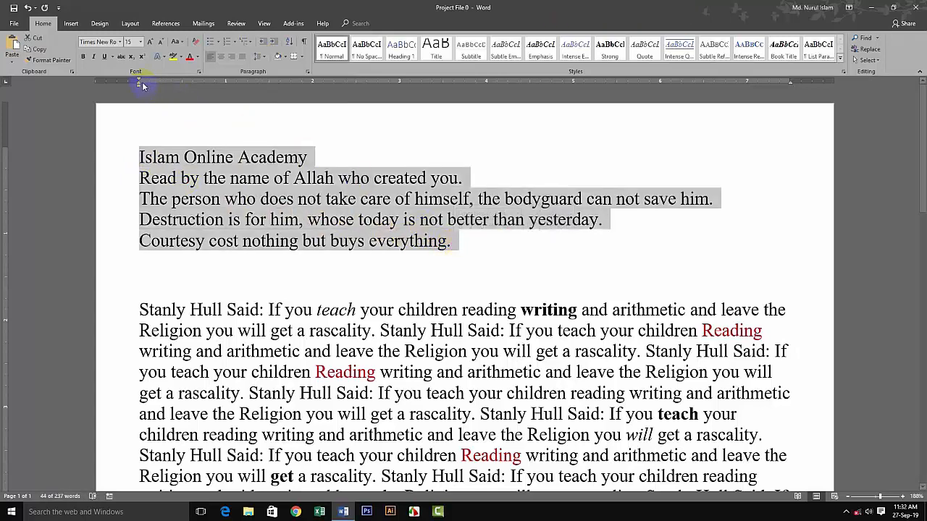
mouse_move(140, 83)
left_mouse_down()
mouse_move(250, 108)
mouse_move(165, 128)
left_mouse_up()
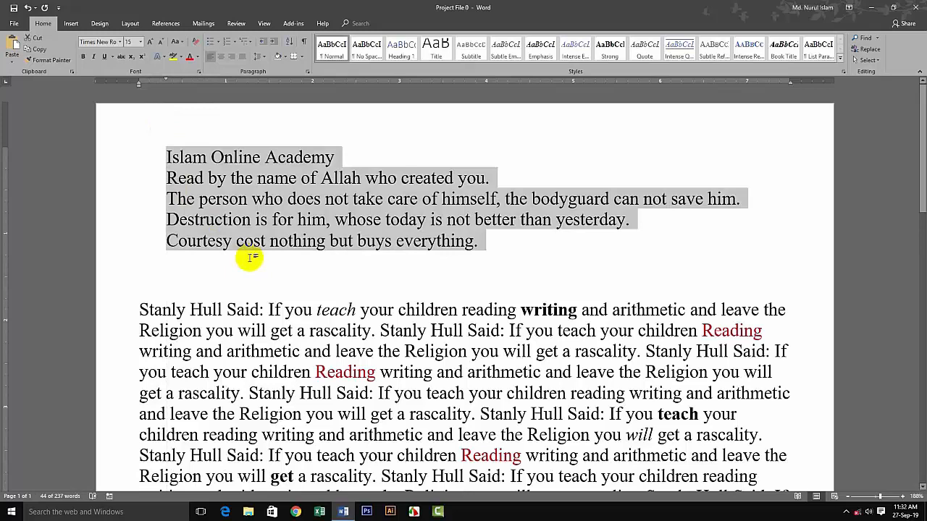
key("Left")
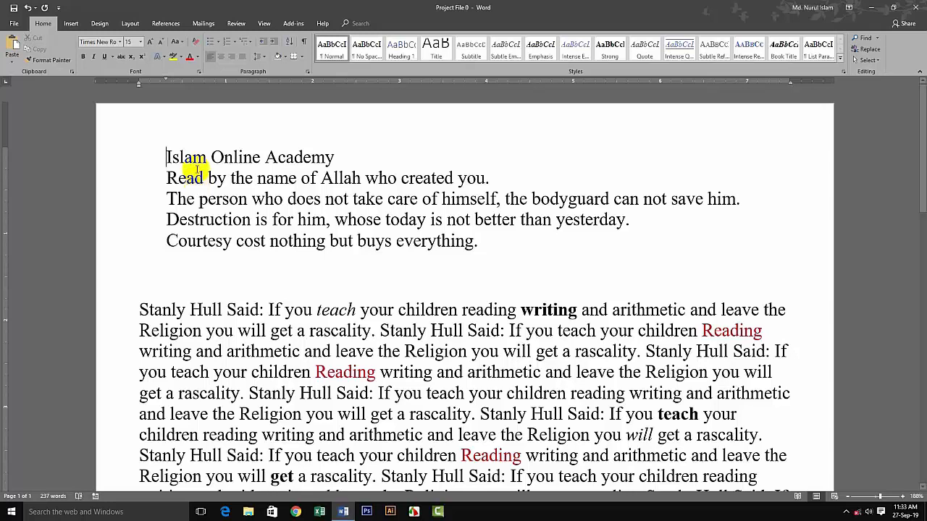
left_click(221, 57)
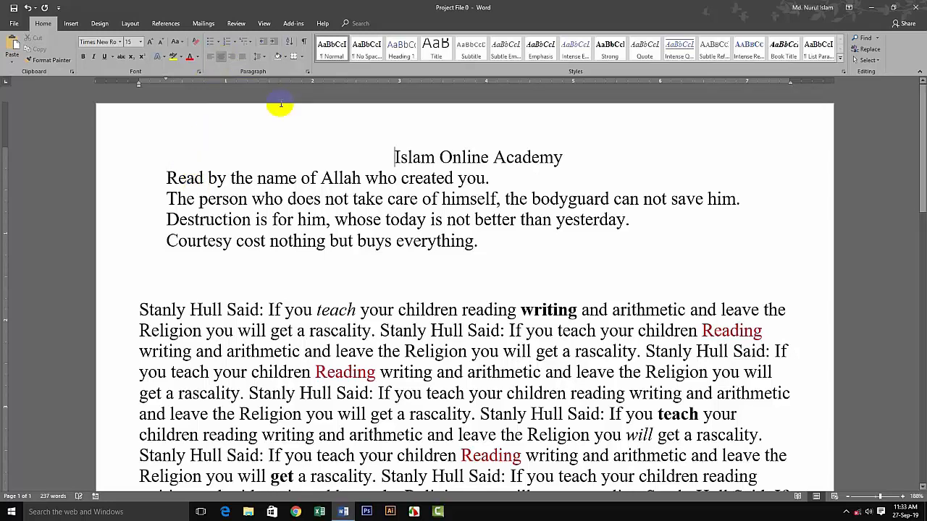
Try out the centered alignment with filler text in front of "Islam Online Academy" and delete the filler
type("fdjfkdjfjdfjkldjffdk")
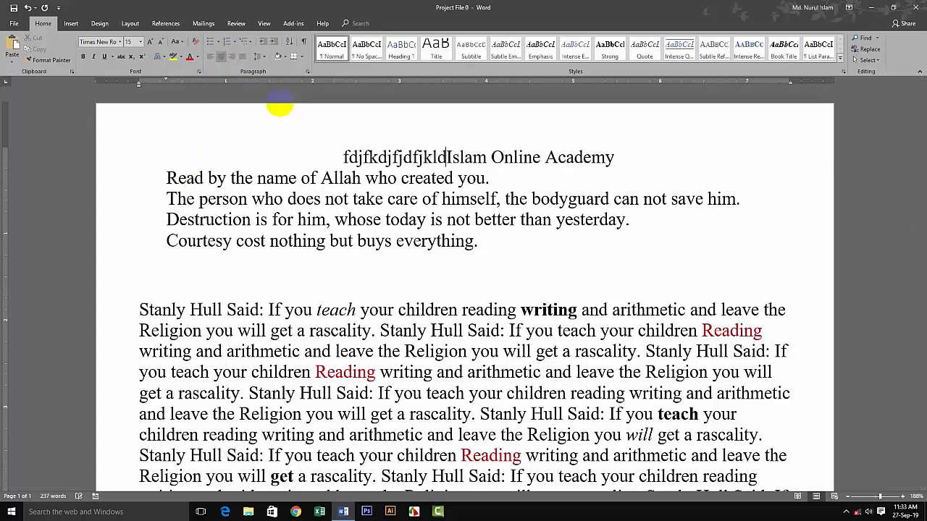
type("jflkd")
key("BackSpace")
key("BackSpace")
key("BackSpace")
key("BackSpace")
key("BackSpace")
key("BackSpace")
key("BackSpace")
key("BackSpace")
key("BackSpace")
key("BackSpace")
key("BackSpace")
key("BackSpace")
key("BackSpace")
key("BackSpace")
key("BackSpace")
key("BackSpace")
key("BackSpace")
key("BackSpace")
key("BackSpace")
key("BackSpace")
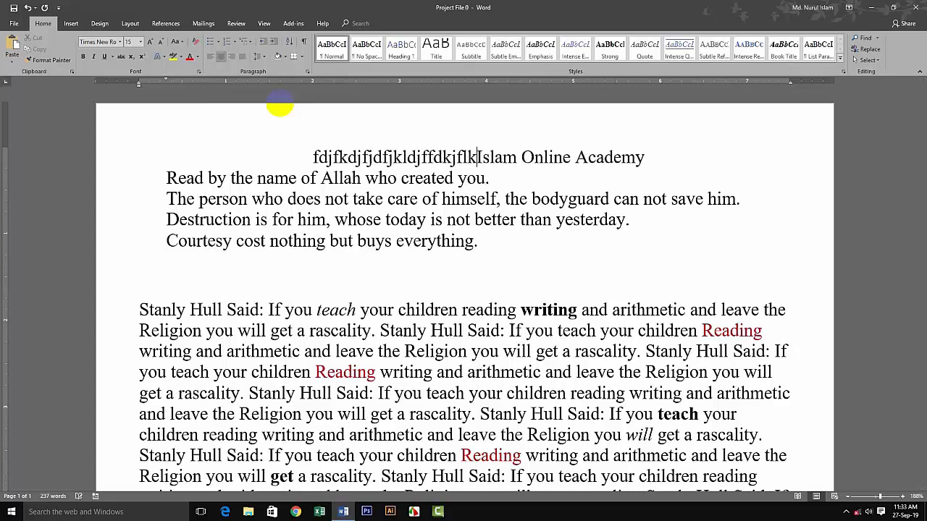
key("BackSpace")
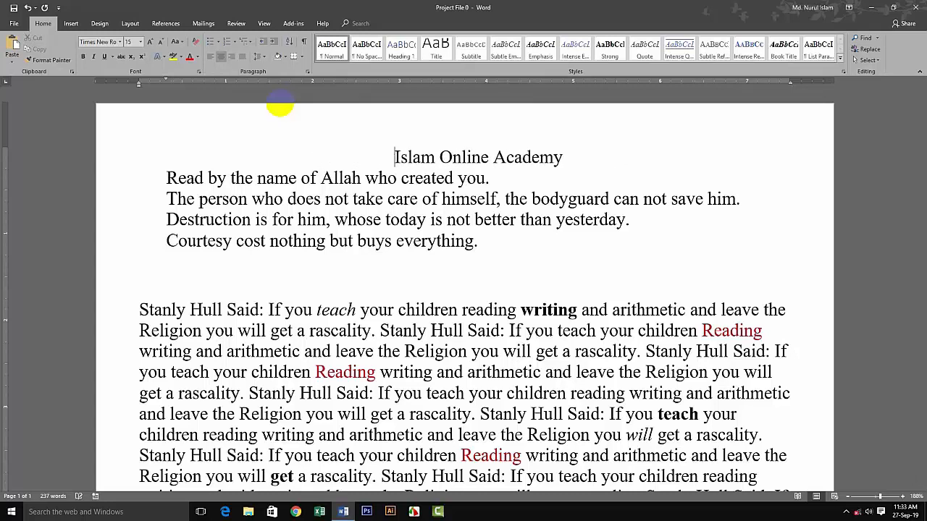
Try out right alignment on "Islam Online Academy" with filler text in front of the heading, and delete the filler
left_click(231, 58)
type("jfhdjfhdjhfkjdhf")
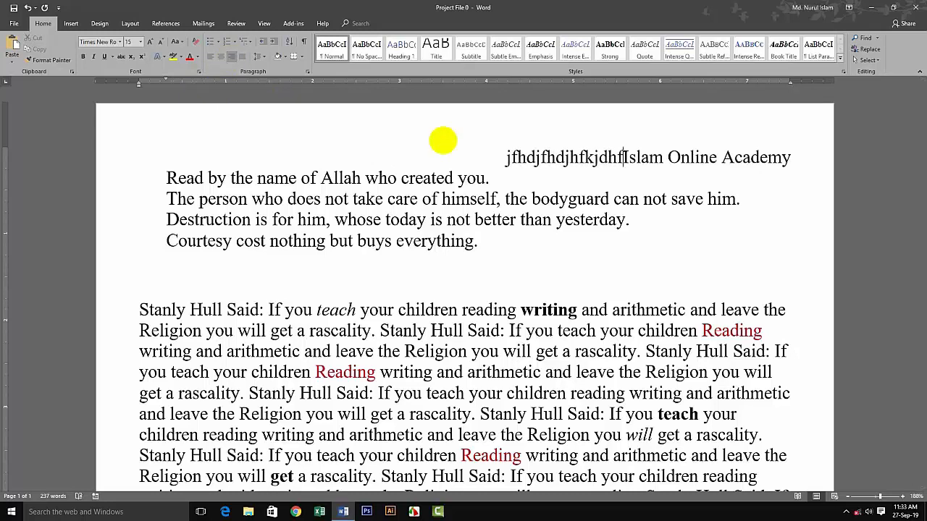
key("BackSpace")
key("BackSpace")
key("BackSpace")
key("BackSpace")
key("BackSpace")
key("BackSpace")
key("BackSpace")
key("BackSpace")
key("BackSpace")
key("BackSpace")
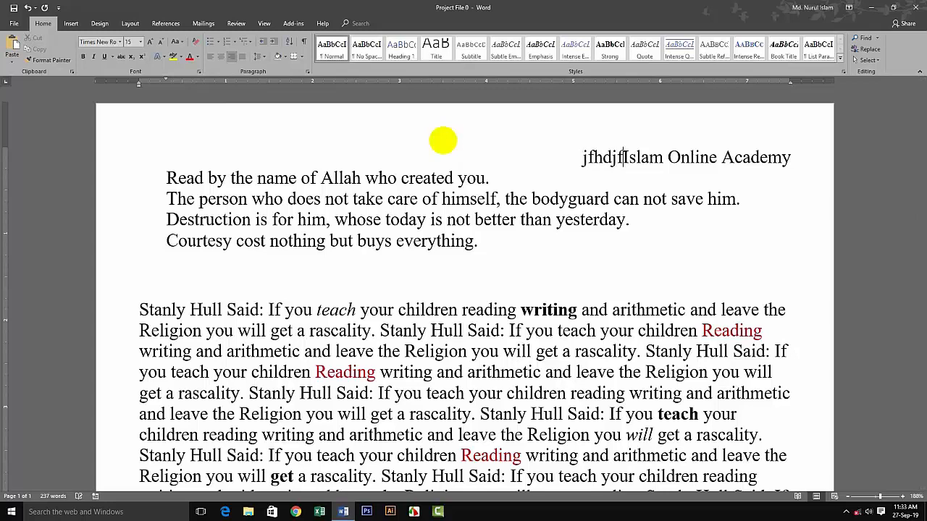
key("BackSpace")
key("BackSpace")
key("BackSpace")
key("BackSpace")
key("BackSpace")
Center the "Islam Online Academy" heading and align it back to the left
left_click(221, 56)
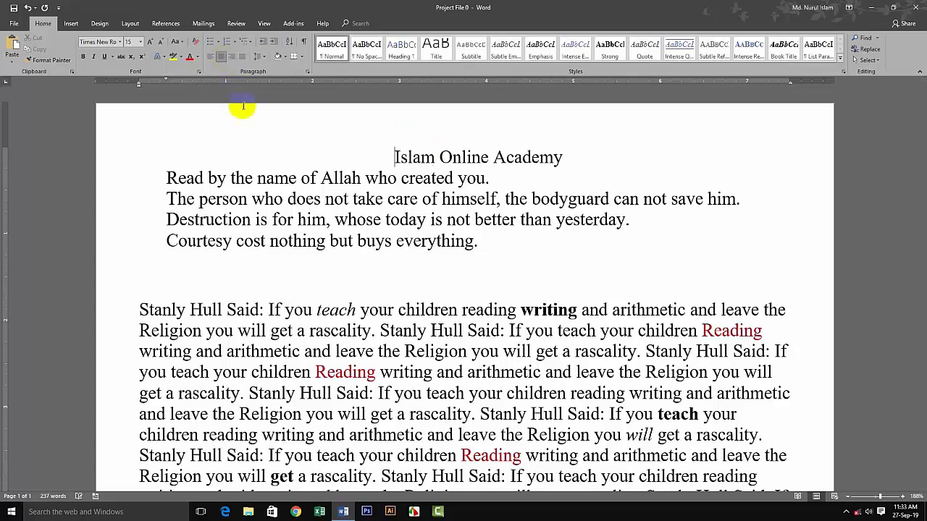
left_click(210, 56)
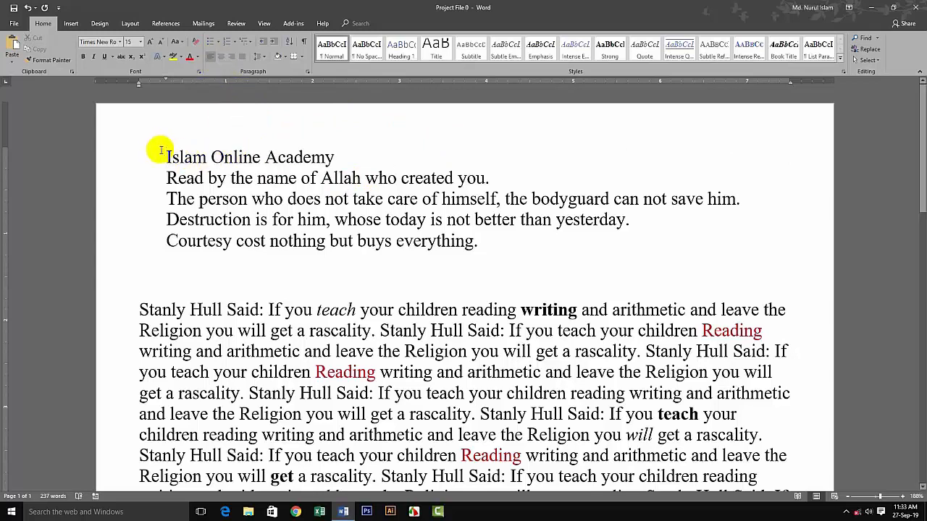
Try centered and right alignment on the heading and four quote lines, and justify them
left_click_drag(166, 151, 502, 248)
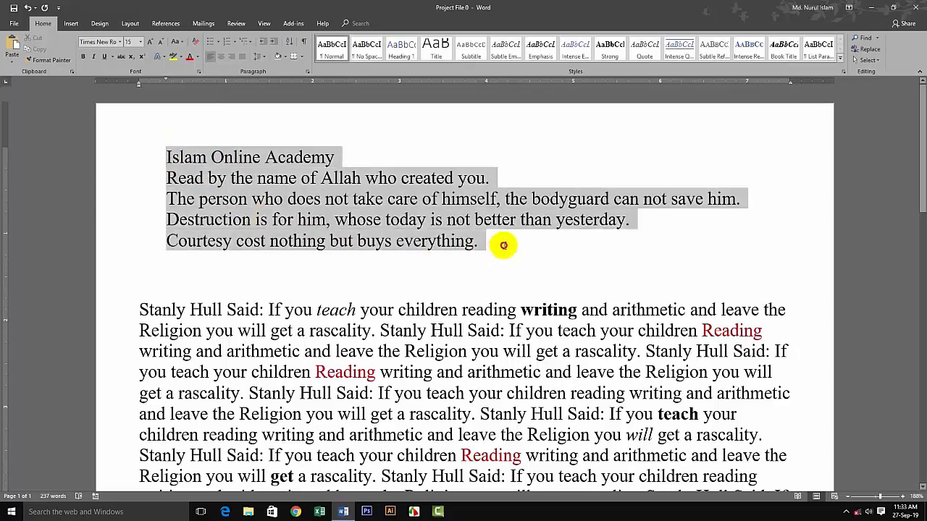
left_click_drag(504, 245, 505, 248)
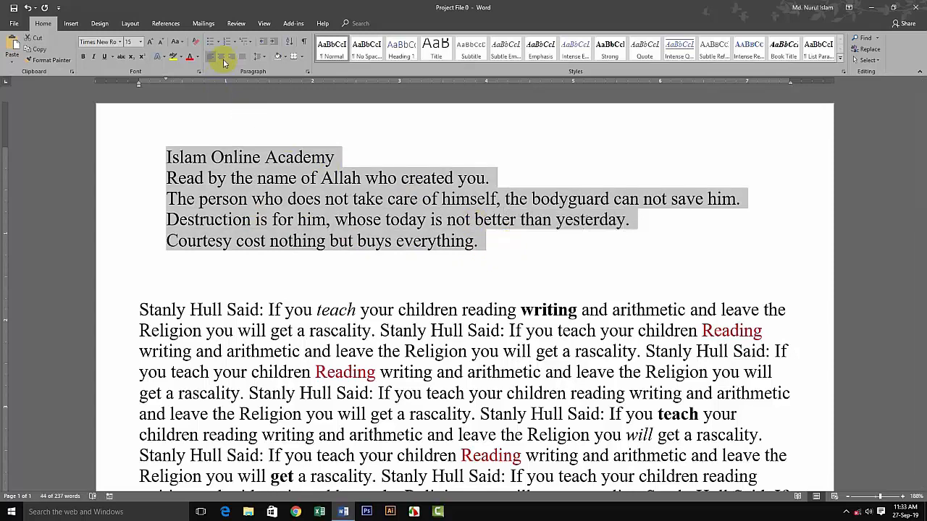
left_click(222, 57)
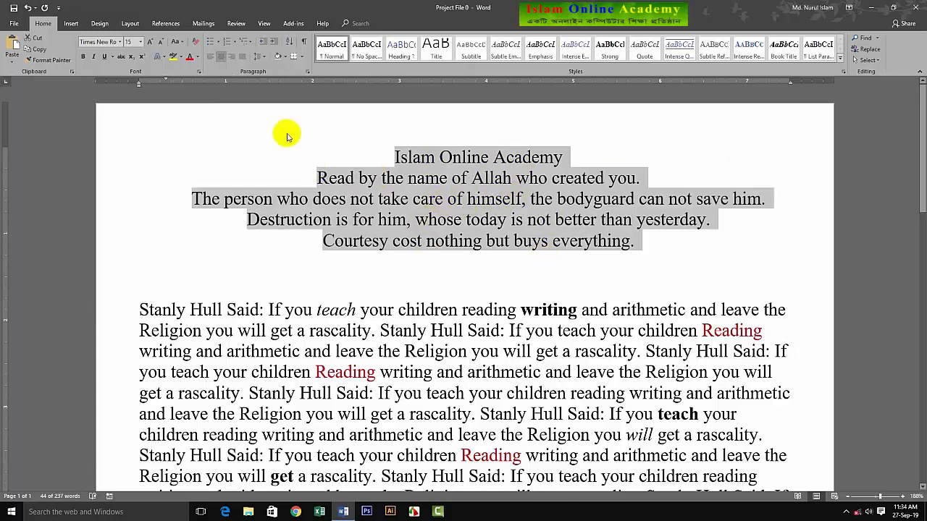
left_click(231, 56)
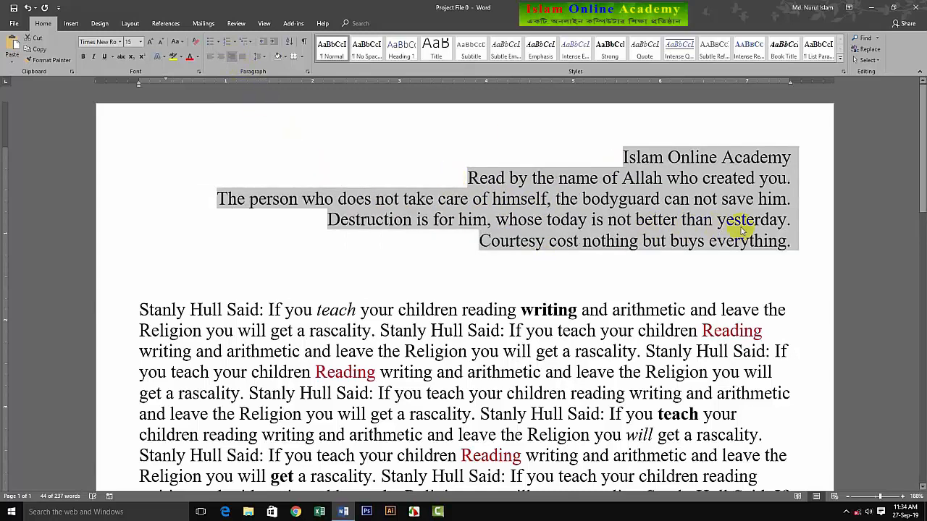
left_click(244, 59)
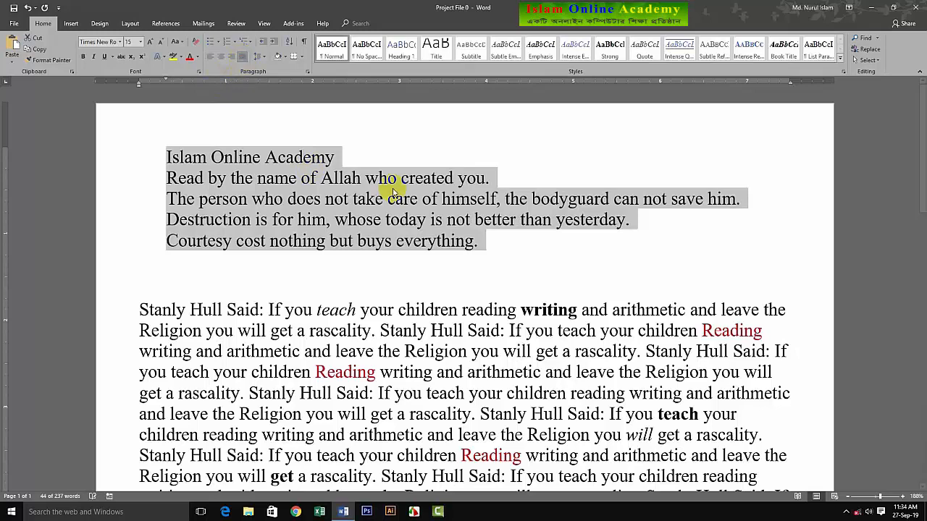
left_click(491, 249)
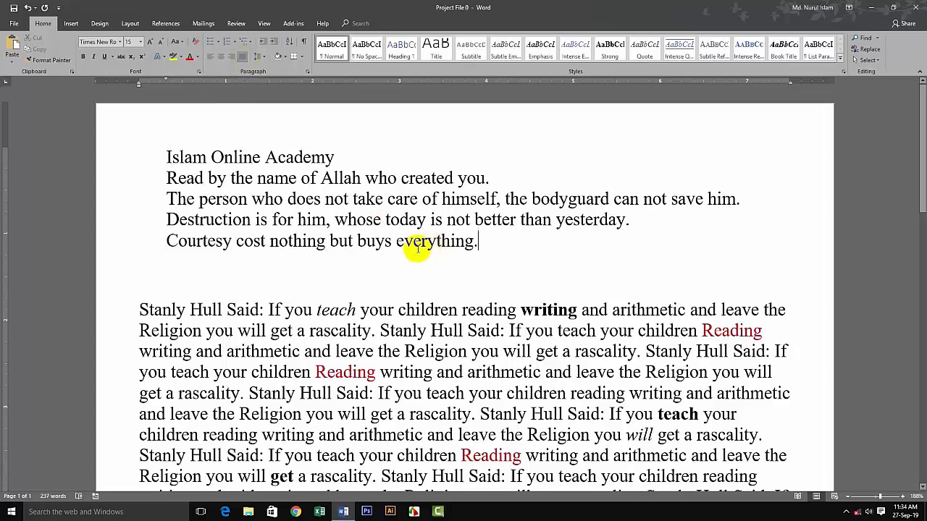
left_click_drag(157, 152, 497, 238)
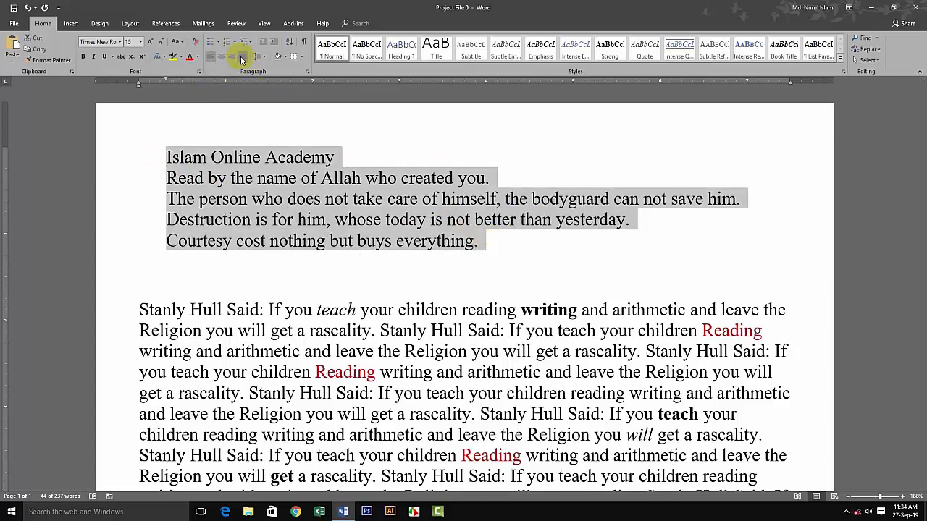
left_click(498, 249)
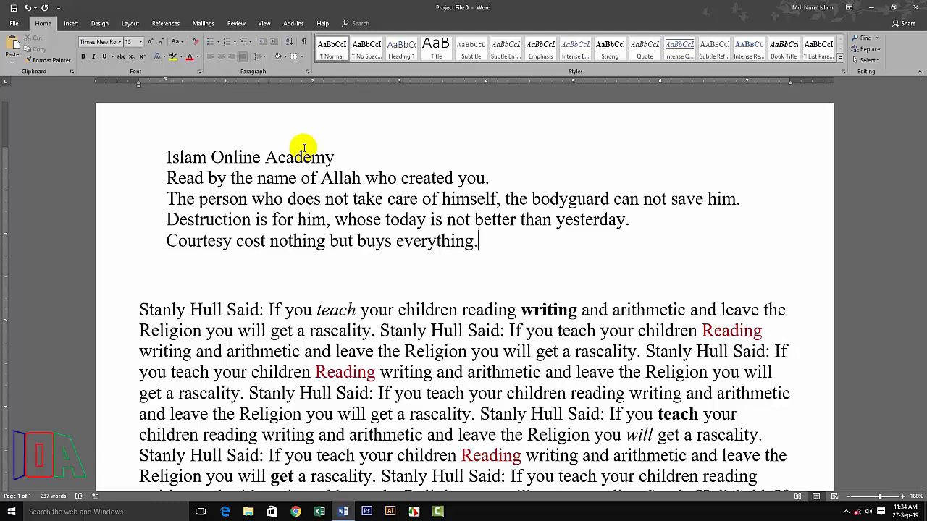
Justify the long English paragraph below the quote lines
scroll(285, 267, "down", 2)
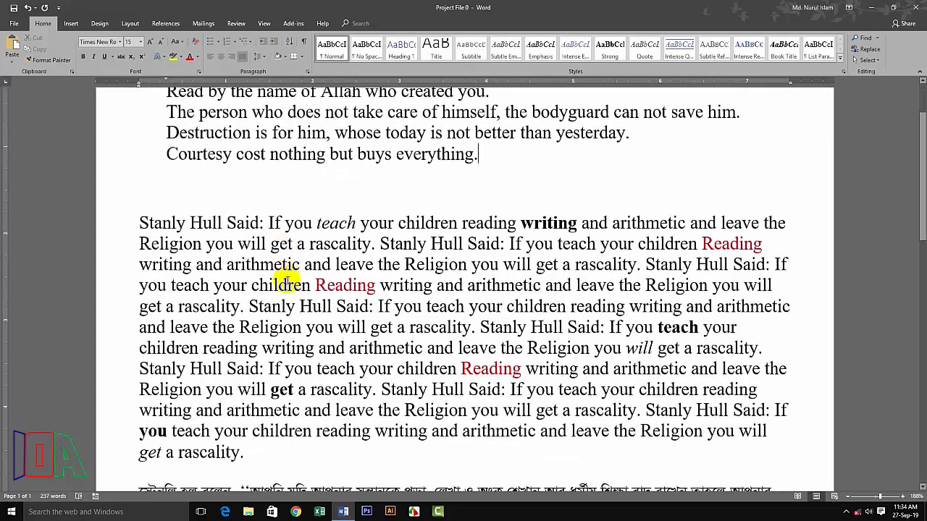
left_click(315, 241)
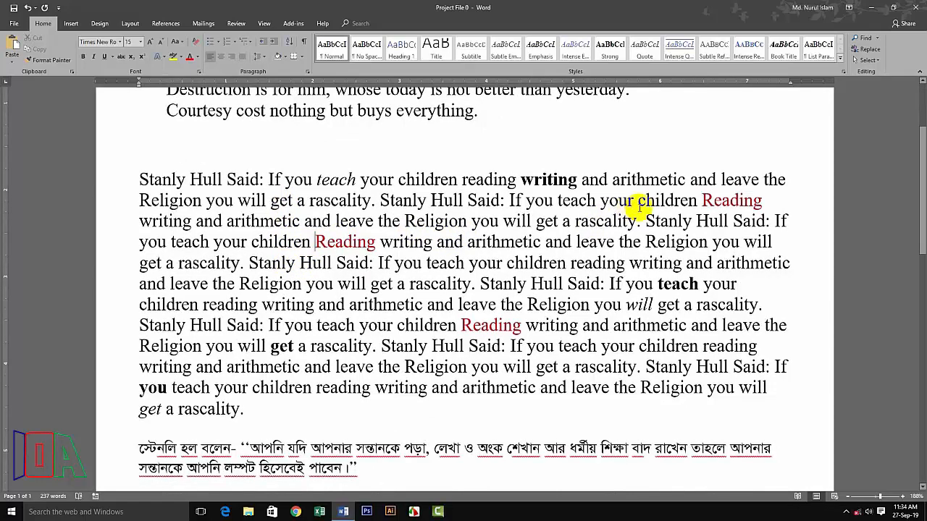
left_click(785, 179)
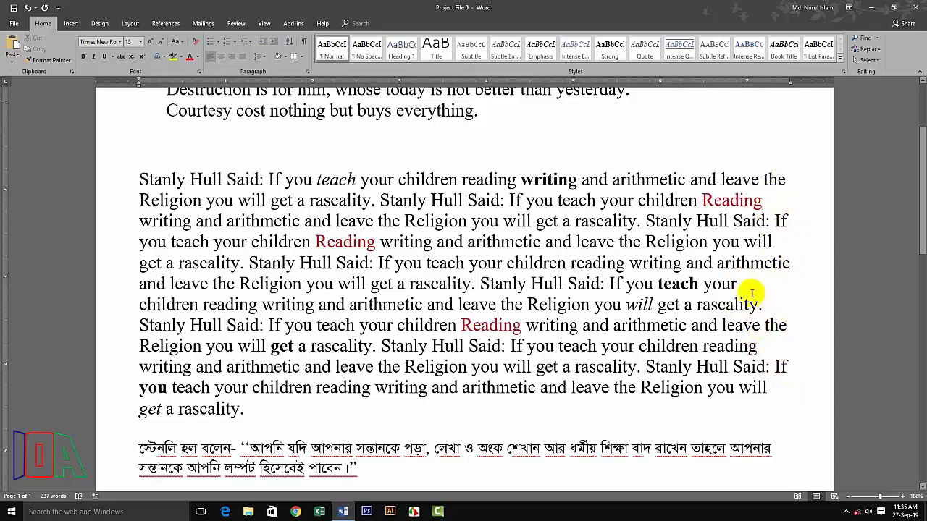
scroll(736, 288, "up", 2)
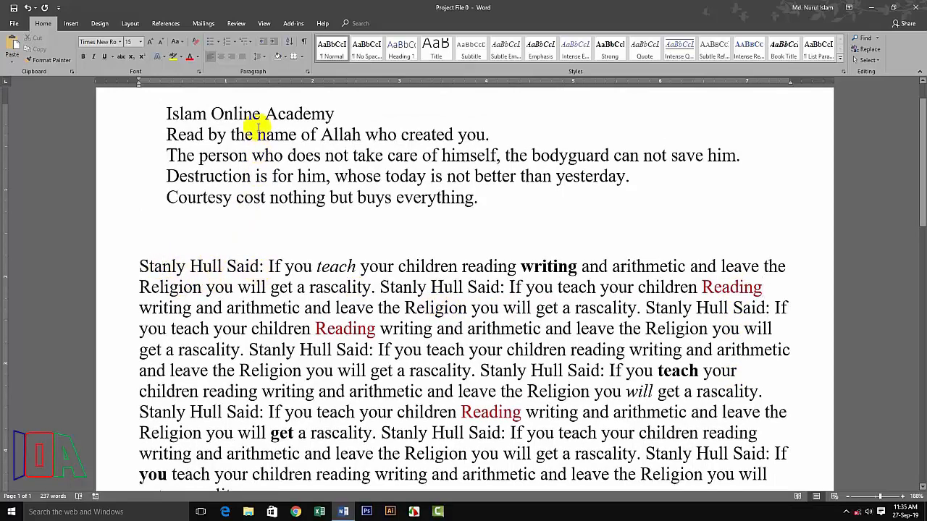
left_click(241, 61)
scroll(613, 356, "down", 2)
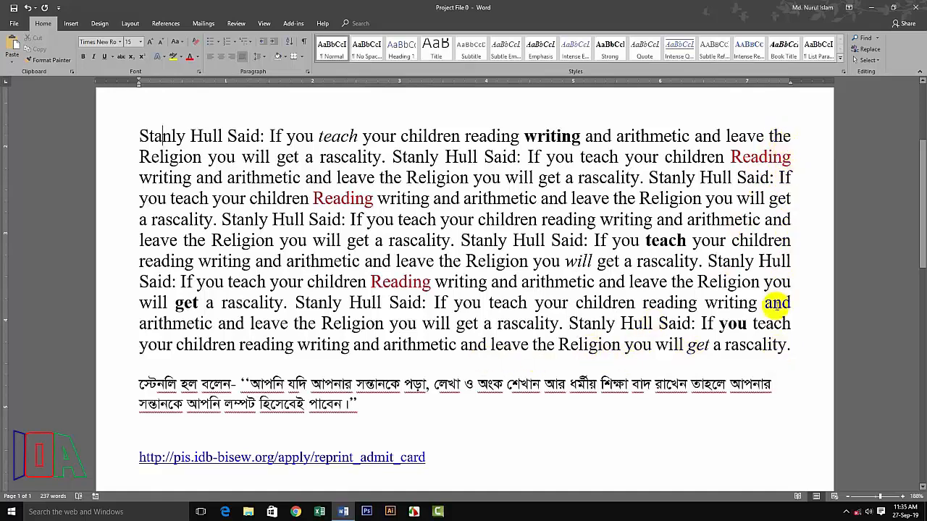
scroll(789, 304, "up", 2)
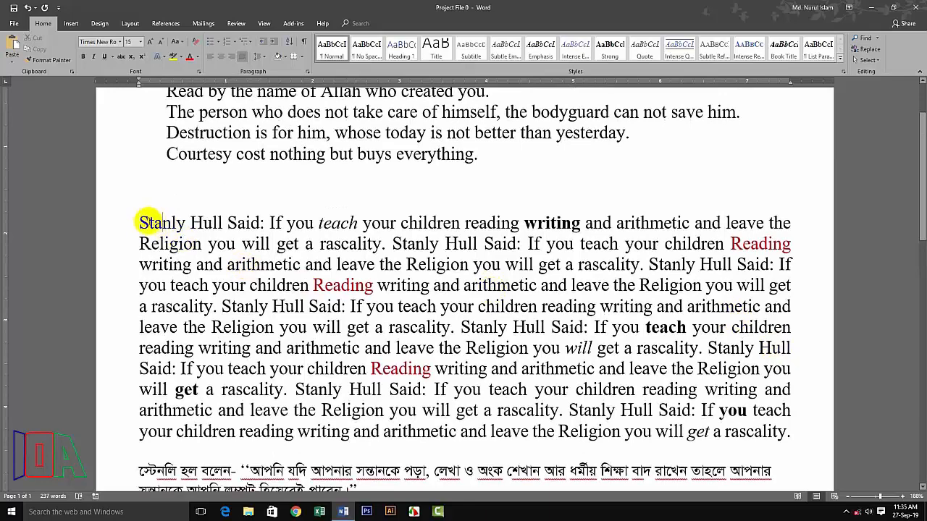
Try a first-line indent of about 0.3 inch on the long English paragraph
left_click(140, 222)
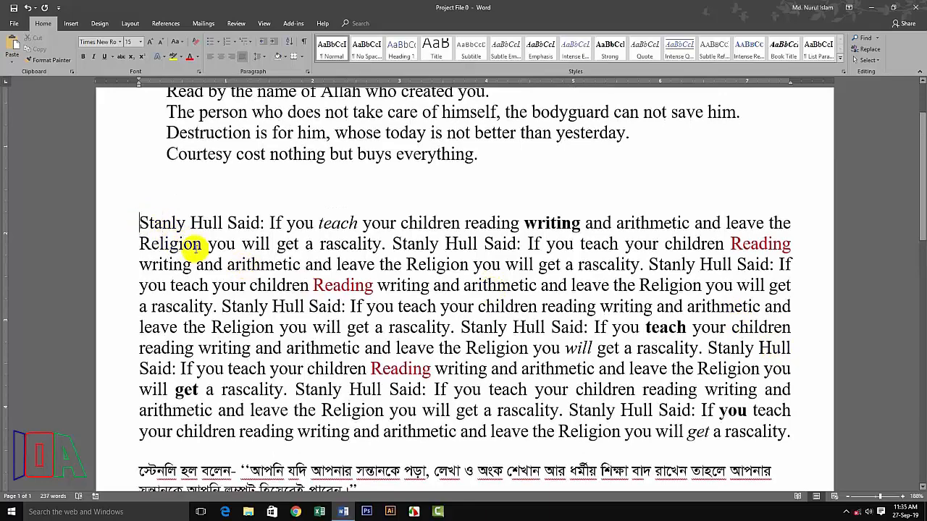
key("Tab")
scroll(604, 306, "down", 3)
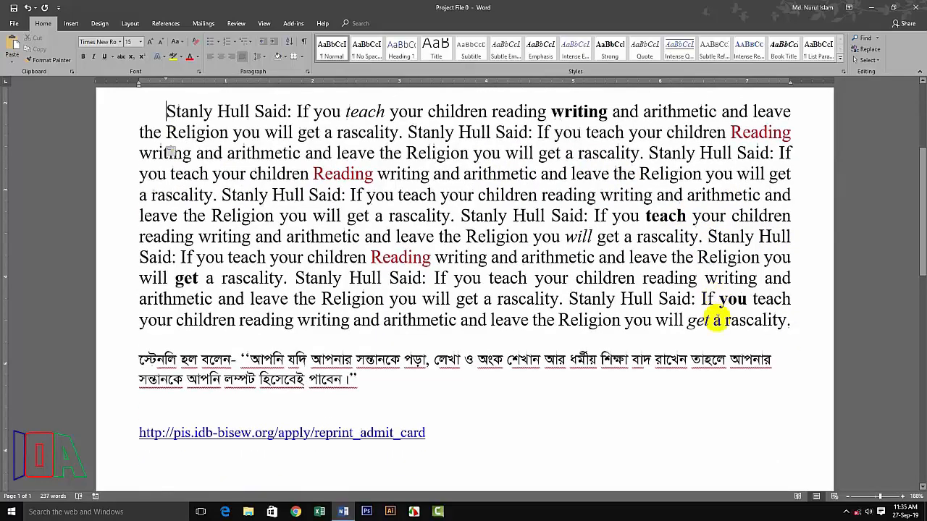
scroll(716, 319, "up", 3)
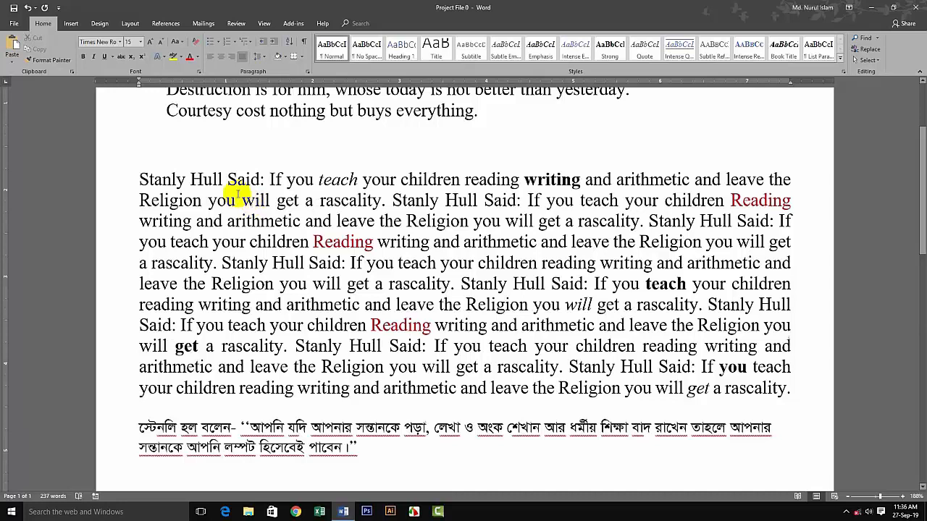
Switch the long English paragraph through left, centered and right alignment, and return it to justified
left_click(148, 179)
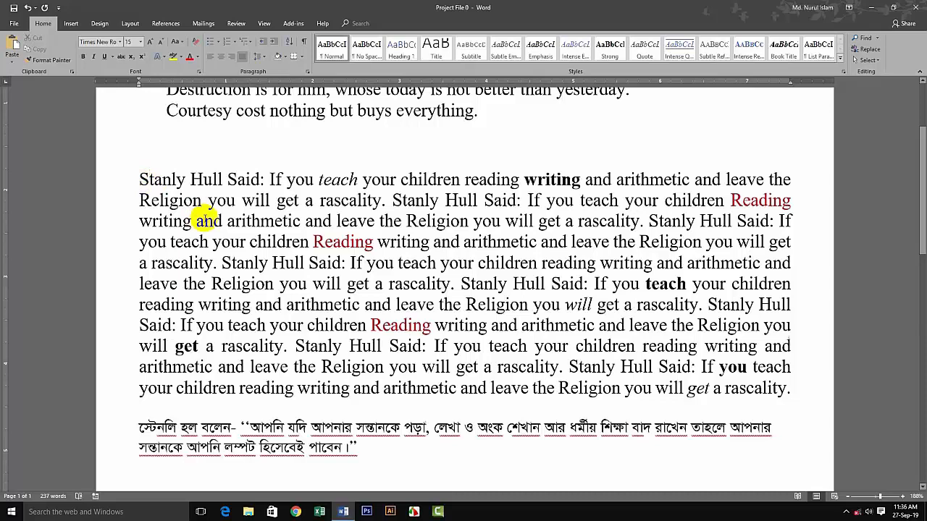
key("ctrl+l")
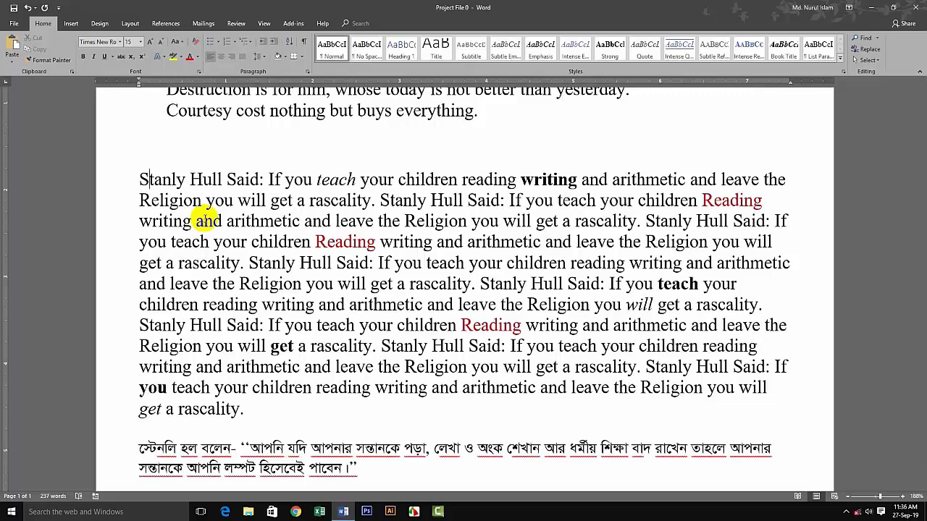
key("ctrl+e")
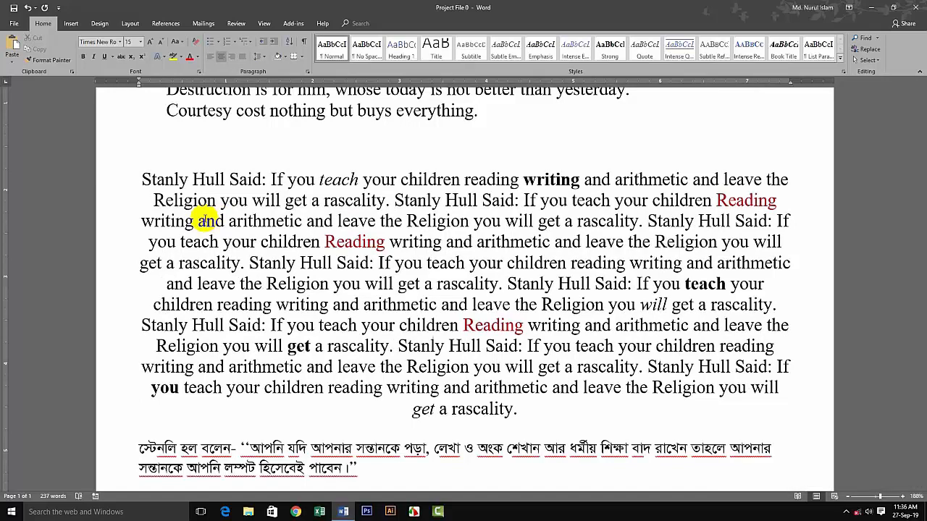
key("ctrl+r")
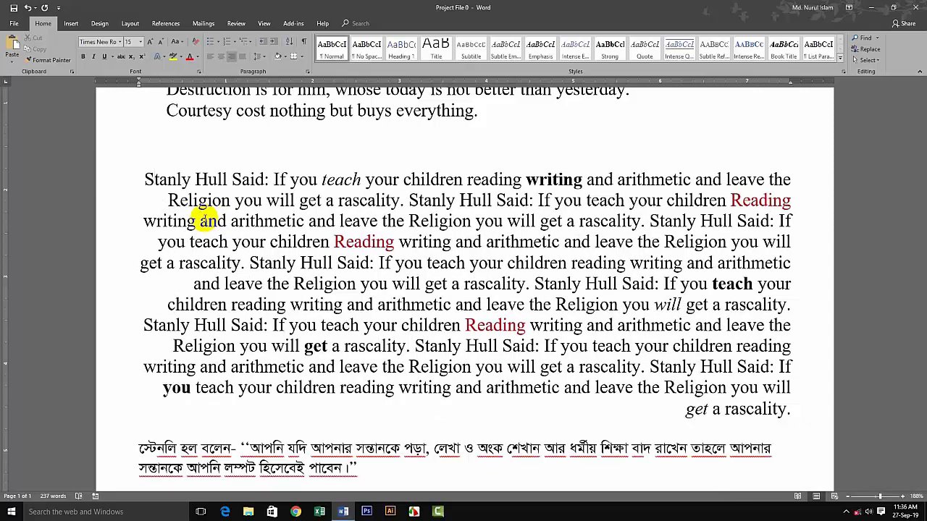
key("ctrl+j")
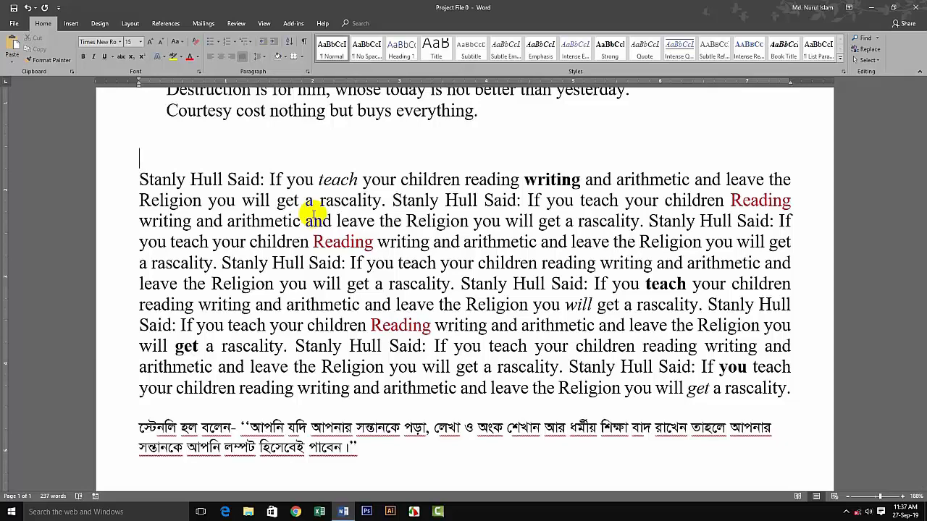
Try 1.5 and double line spacing on the whole long English paragraph, and return it to single spacing
scroll(313, 212, "down", 1)
triple_click(300, 143)
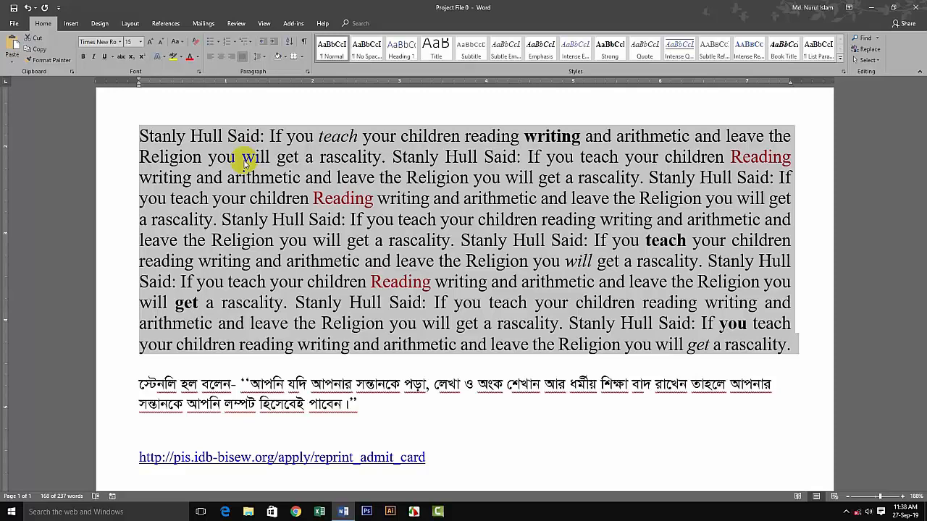
key("ctrl+5")
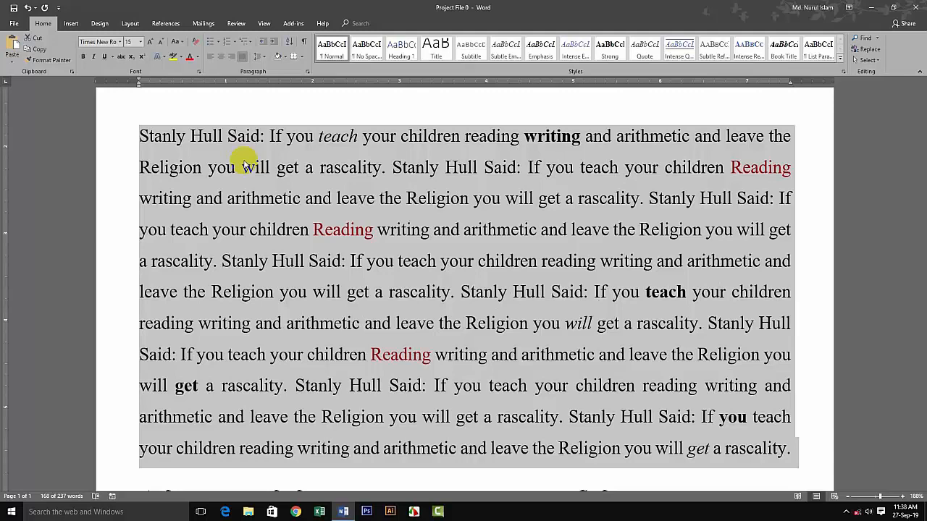
key("ctrl+2")
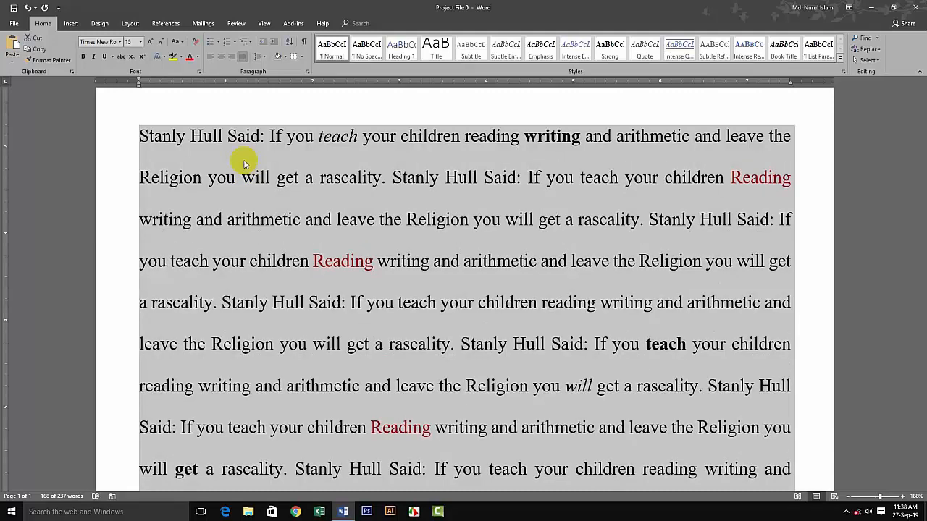
key("ctrl+1")
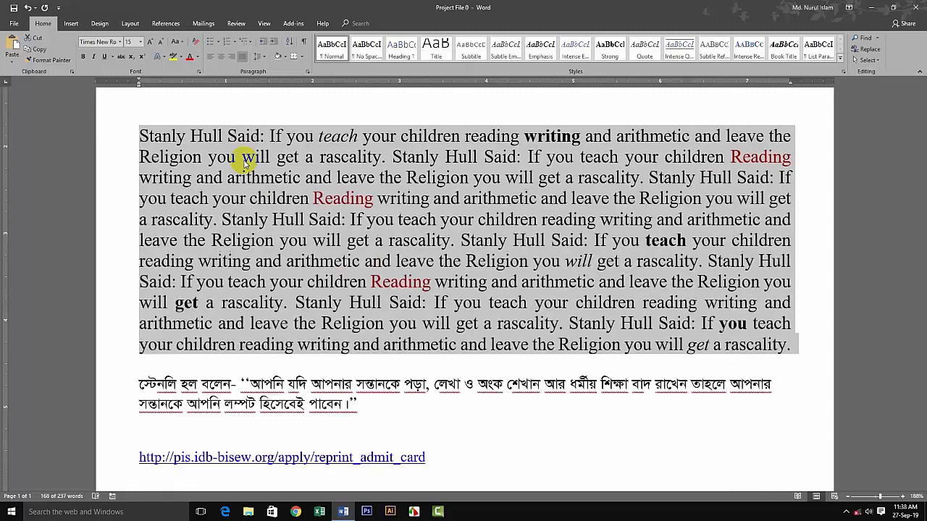
Try multiple line spacing at 1.3 on the long English paragraph, and return it to single spacing
left_click(265, 57)
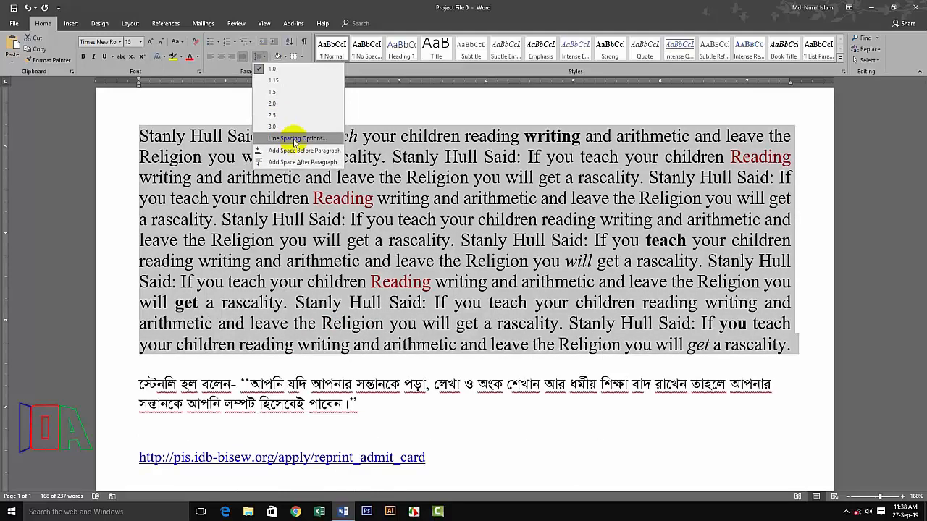
left_click(295, 140)
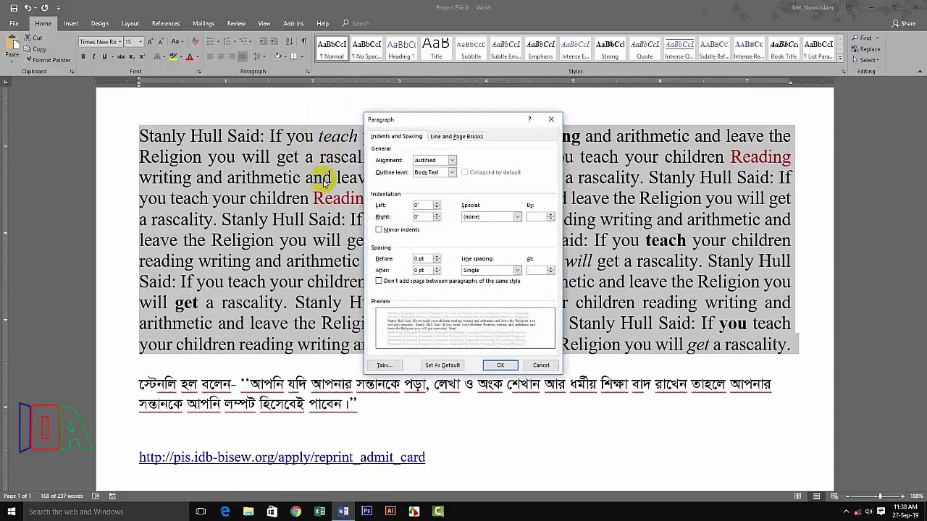
left_click(516, 270)
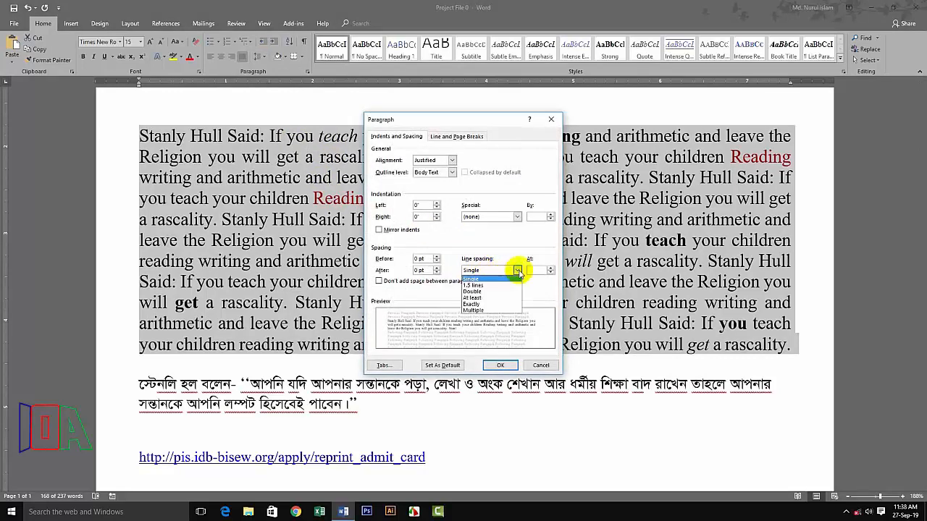
left_click(483, 311)
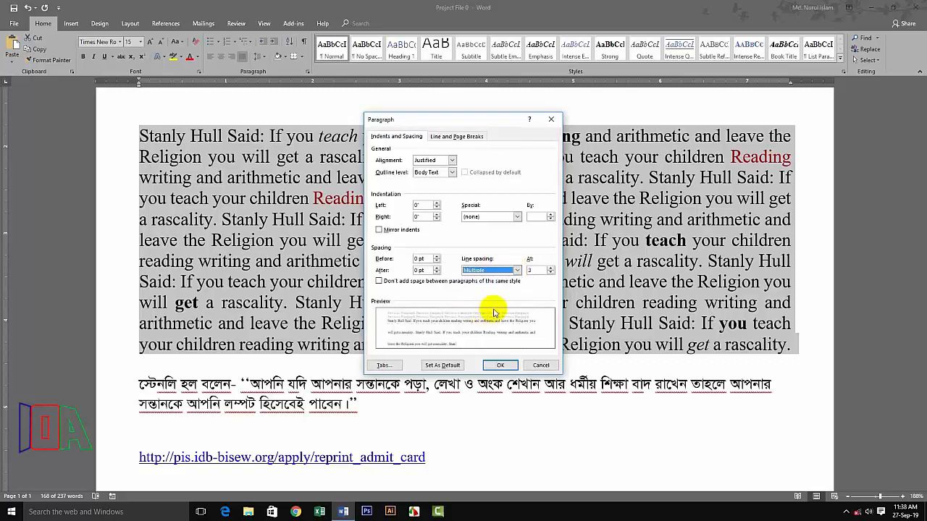
left_click(534, 269)
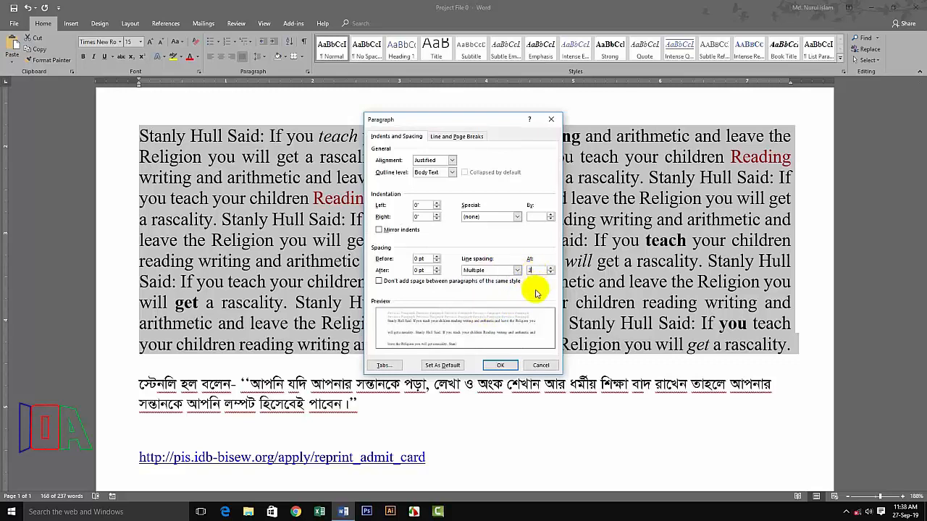
key("BackSpace")
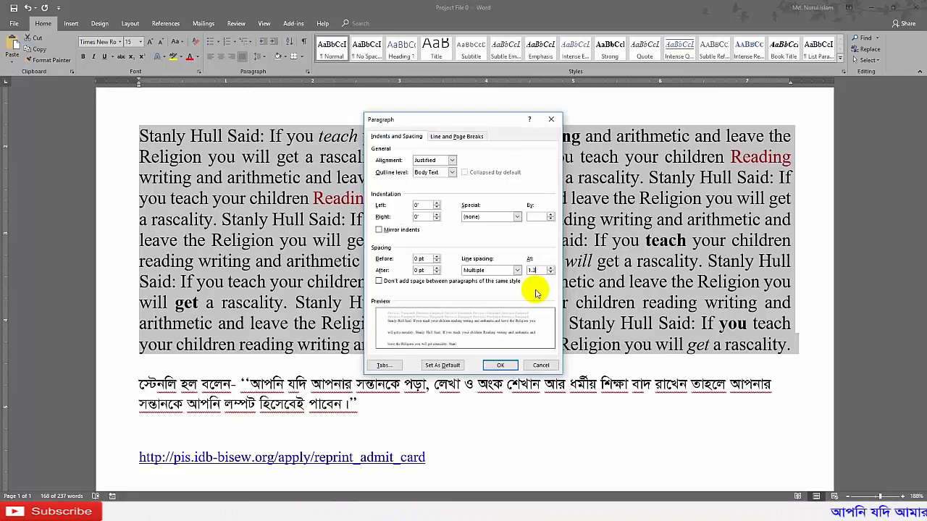
left_click(499, 365)
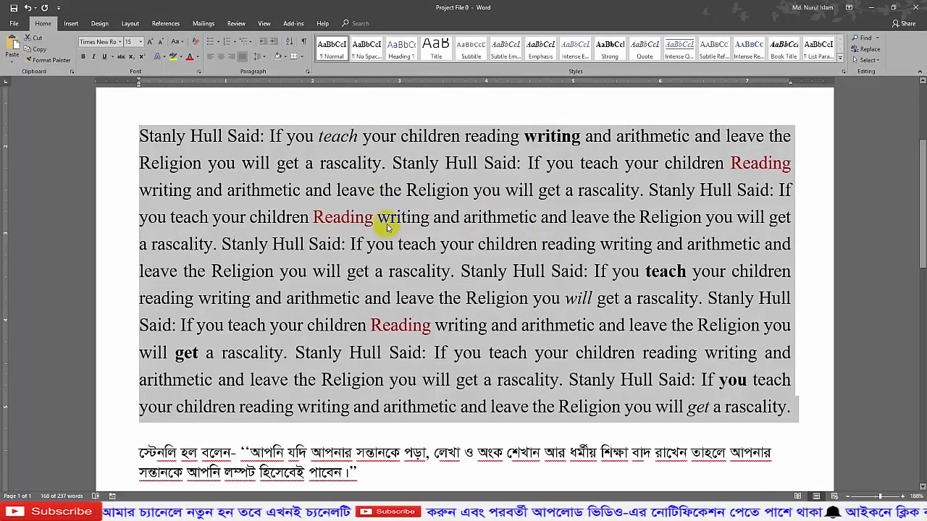
key("ctrl+1")
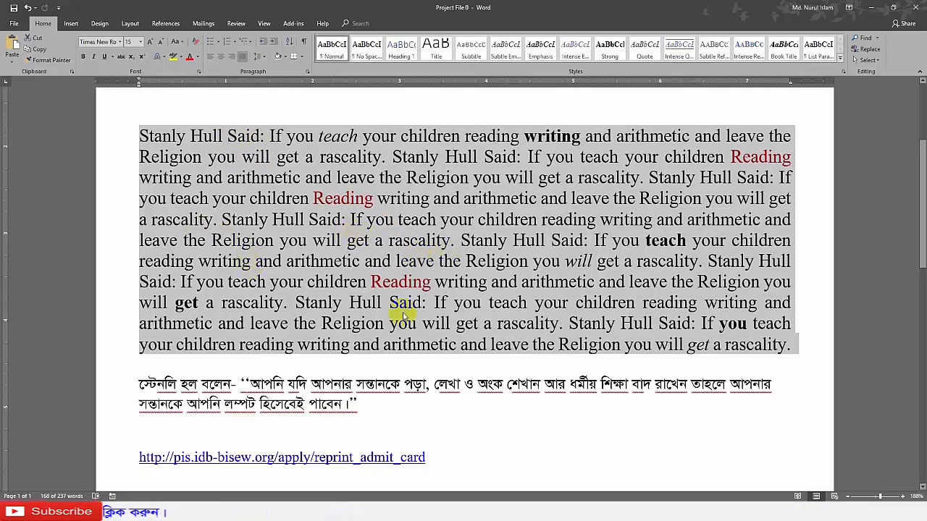
Remove the blank line between the long English and Bengali paragraphs, and set their spacing to 6 pt before with increased spacing after
left_click(224, 369)
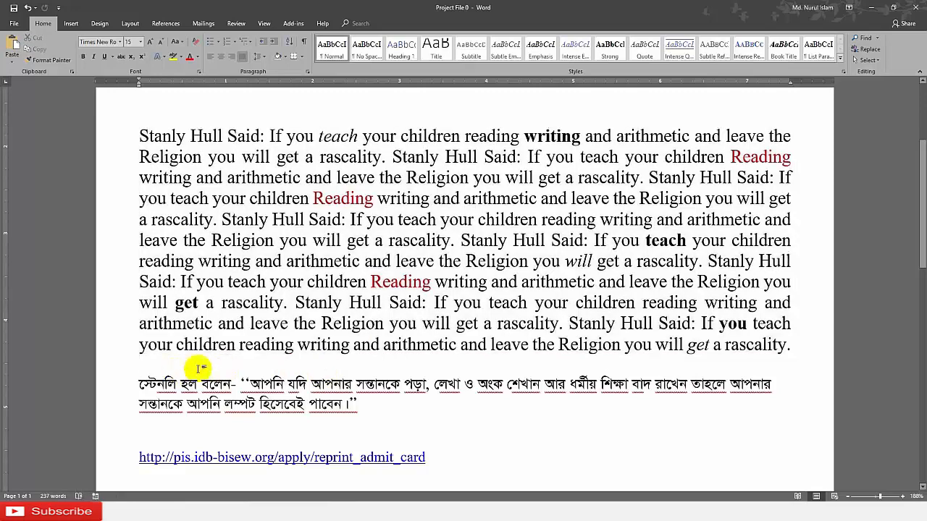
key("Delete")
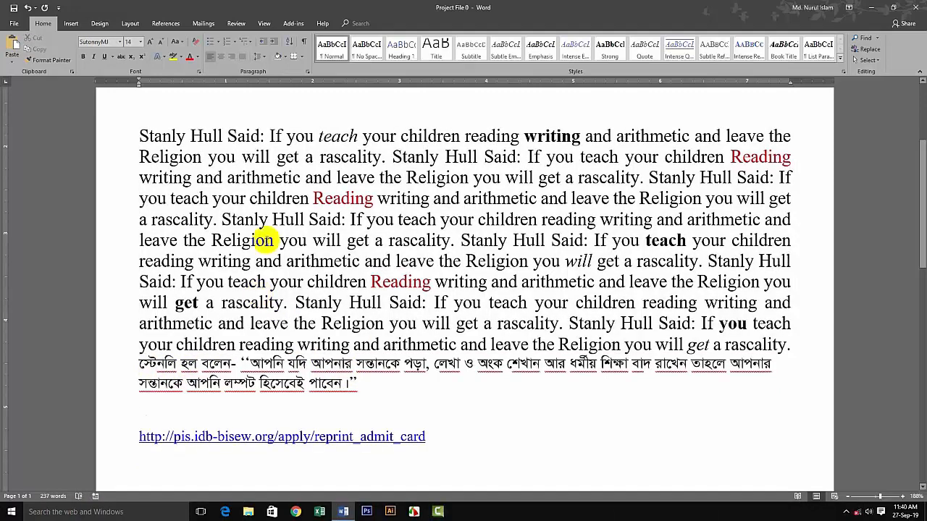
left_click_drag(135, 132, 384, 387)
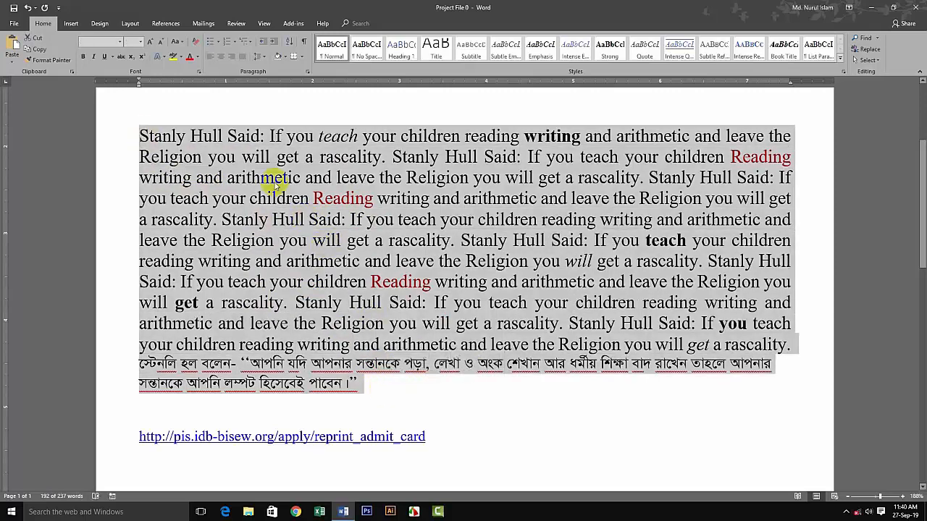
left_click(265, 57)
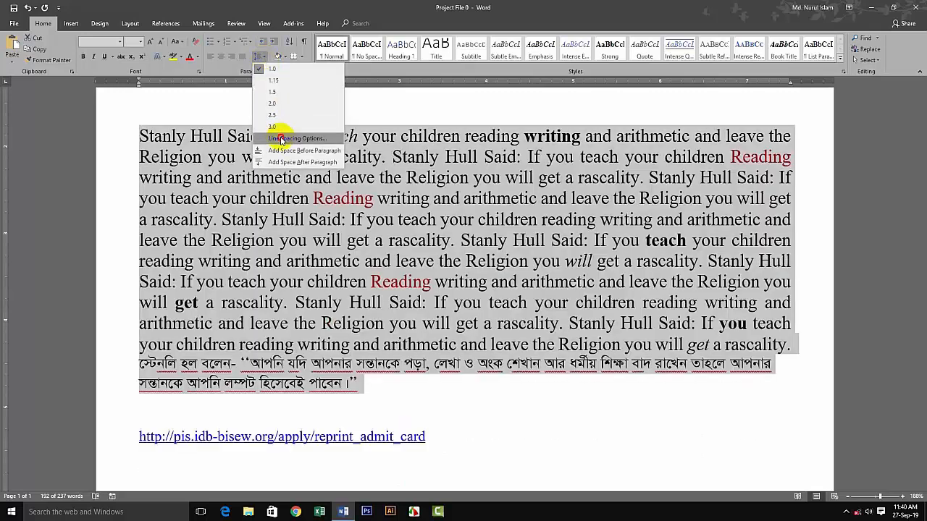
left_click(281, 139)
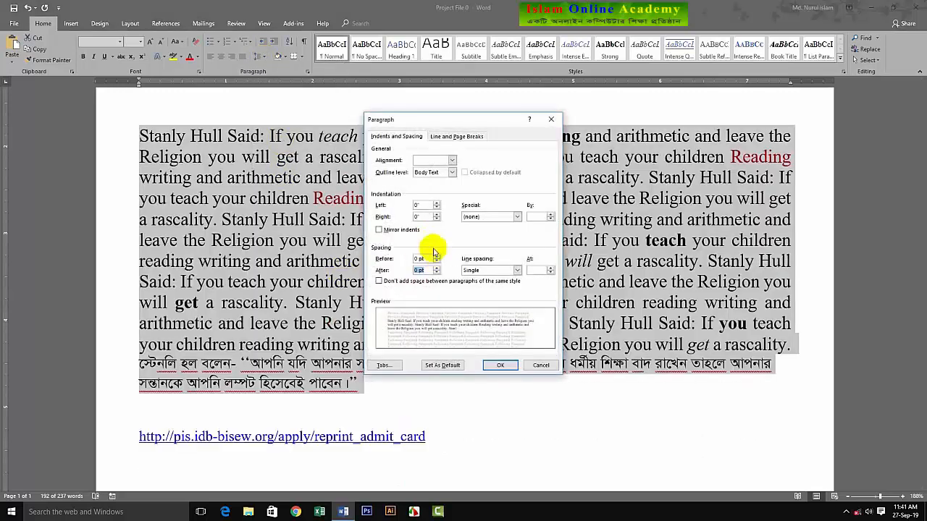
double_click(419, 270)
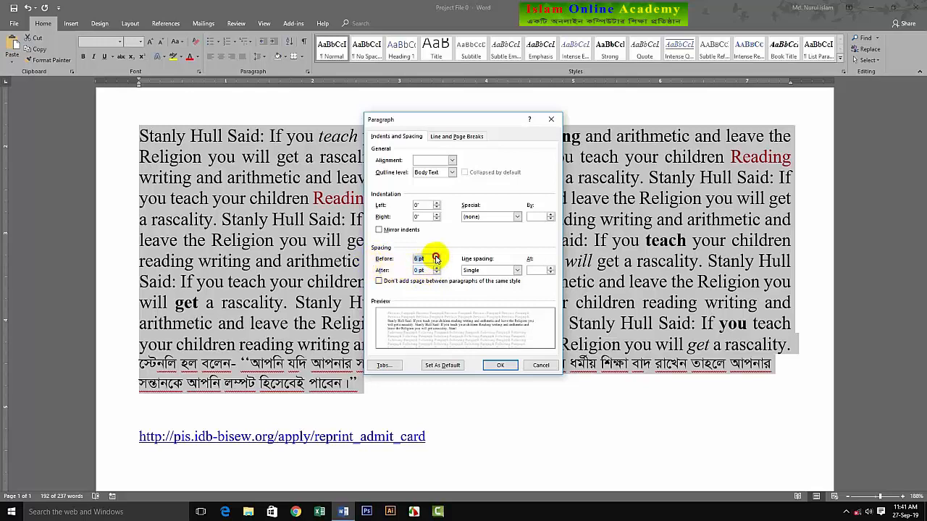
left_click(437, 256)
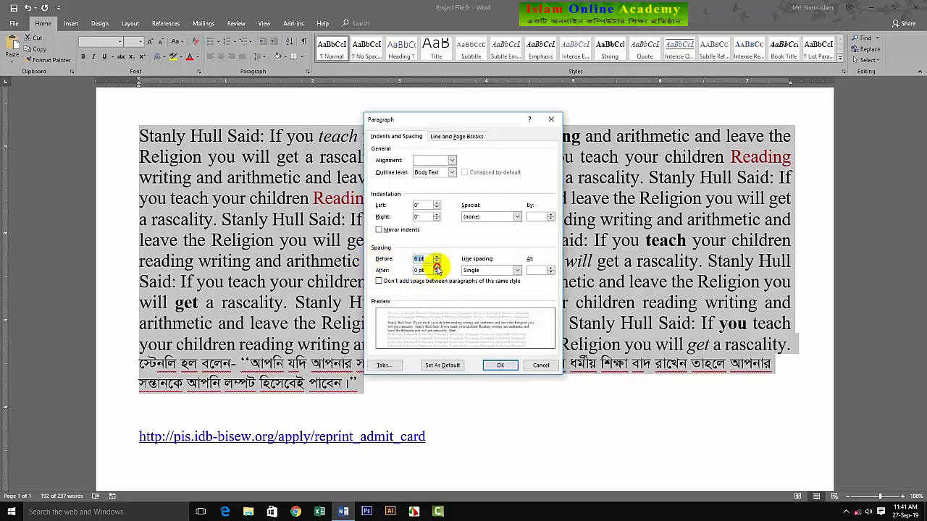
left_click(437, 268)
left_click(499, 365)
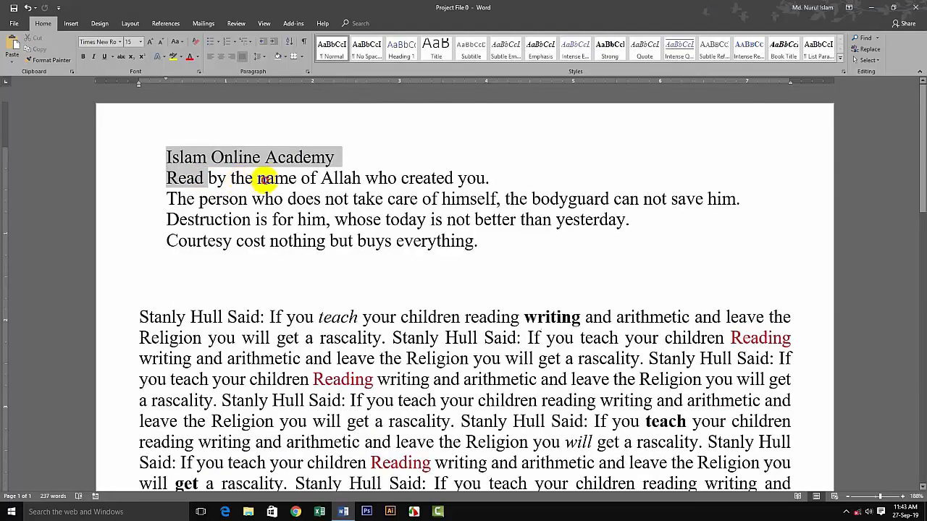
Try green shading and centered alignment on the first two lines of the document, and undo both
left_click_drag(263, 180, 492, 185)
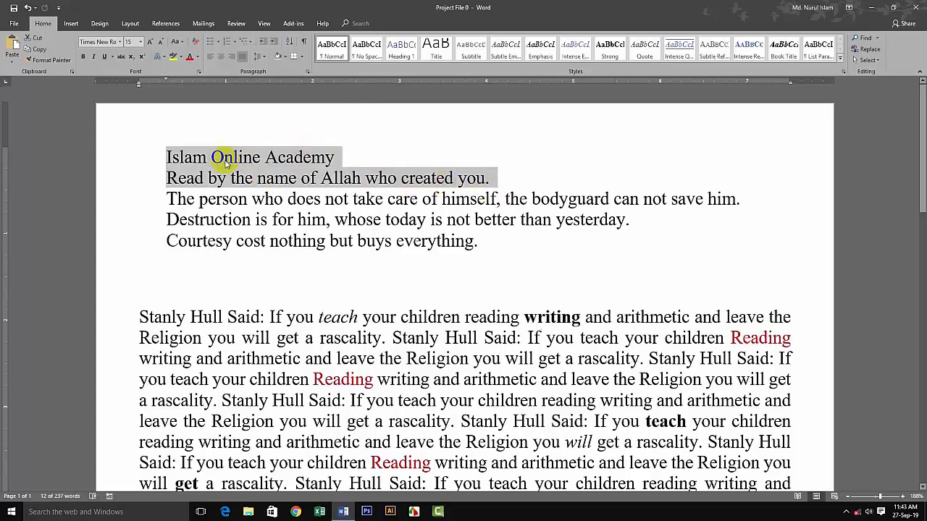
left_click(286, 58)
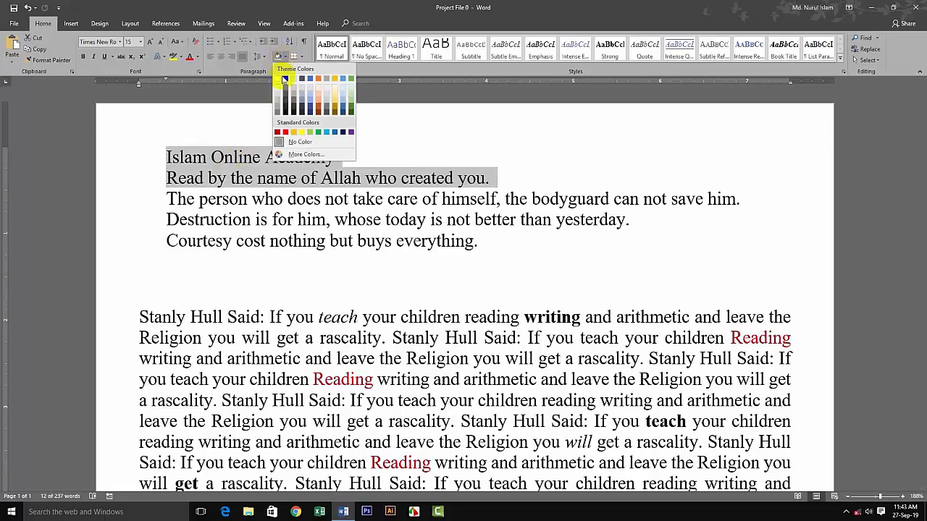
left_click(317, 132)
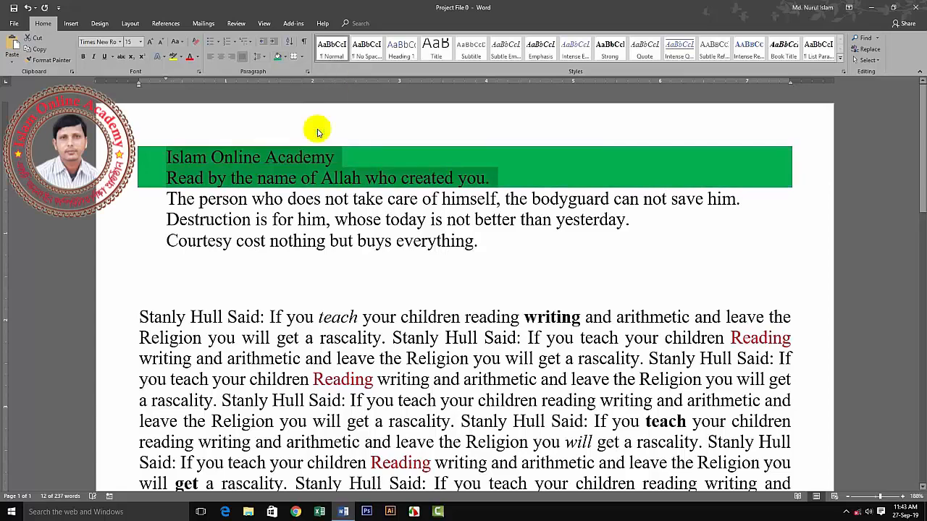
left_click(223, 57)
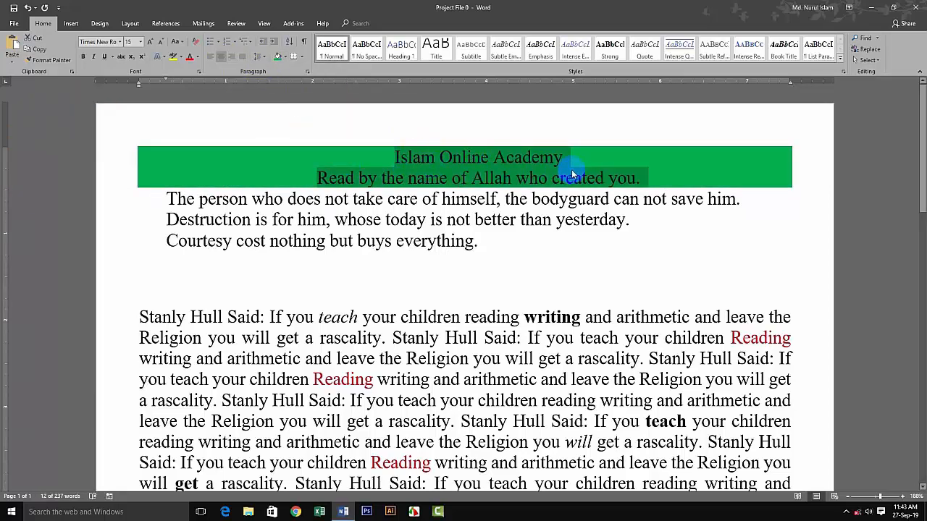
left_click(467, 178)
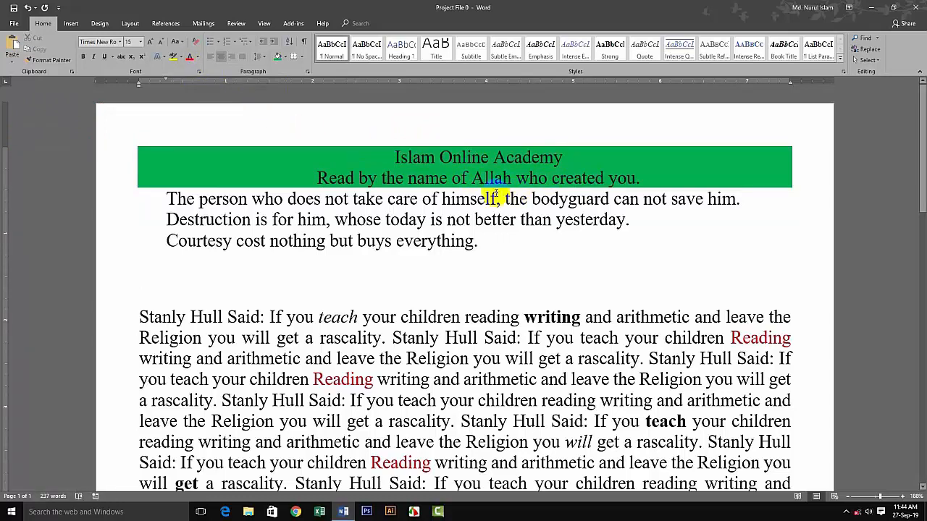
key("ctrl+z")
key("ctrl+z")
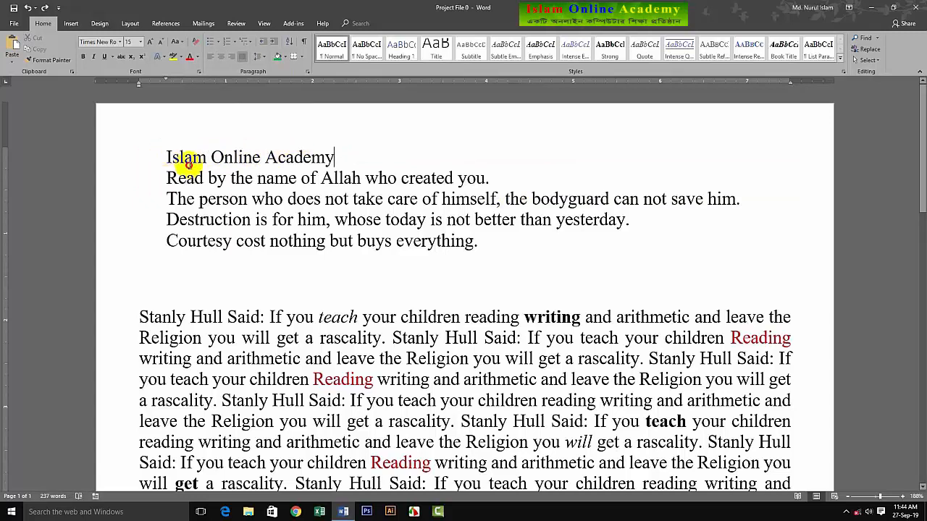
Try outside borders around the five lines at the start of the document, and undo them
left_click_drag(181, 155, 479, 241)
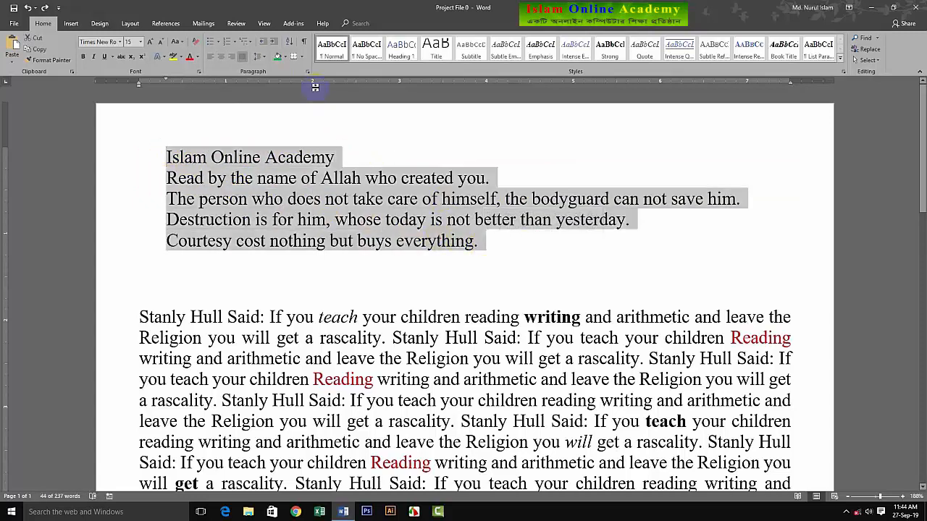
left_click(302, 57)
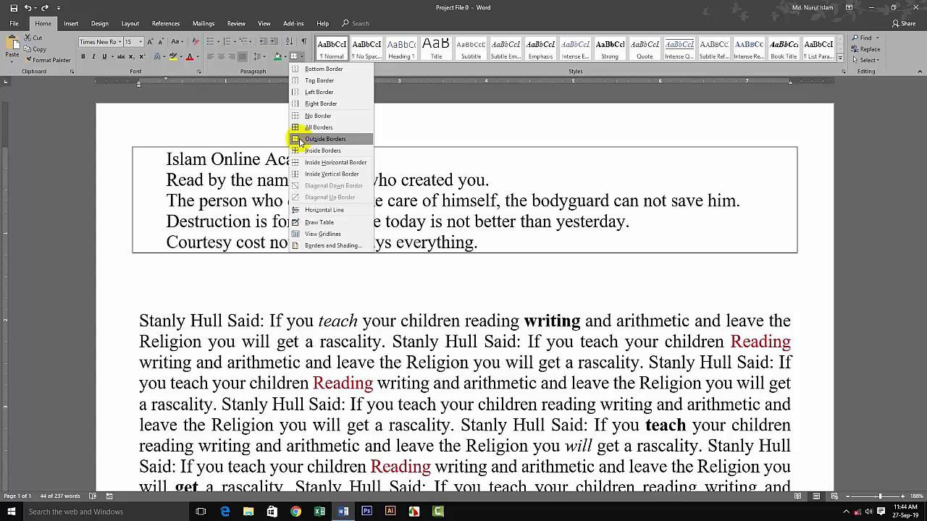
left_click(318, 116)
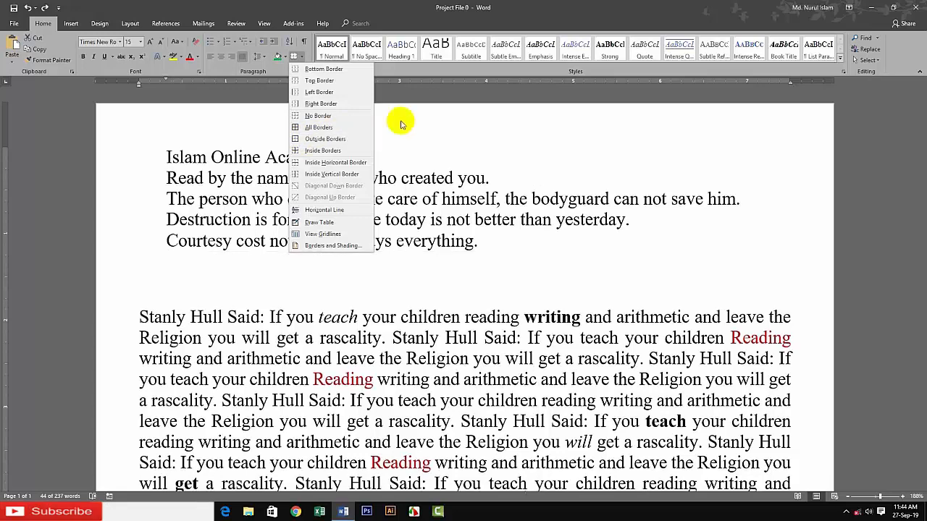
left_click(74, 24)
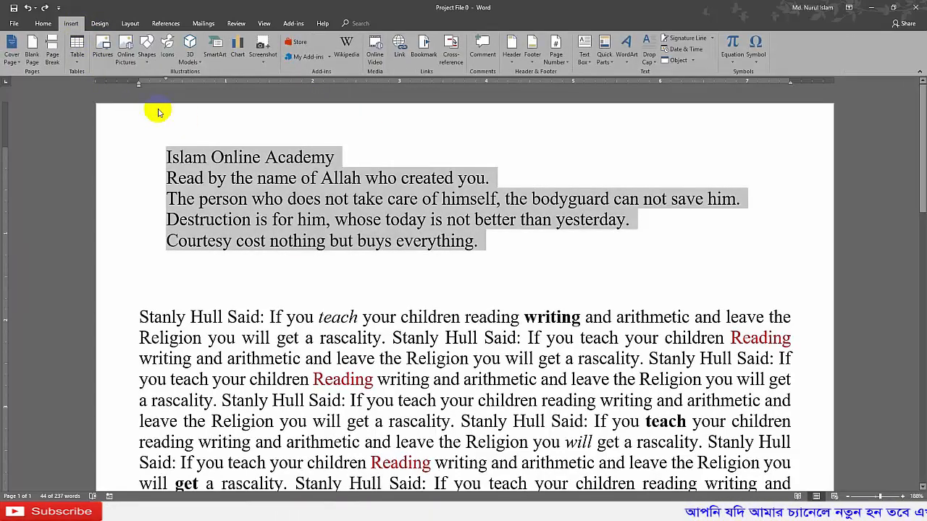
left_click(43, 24)
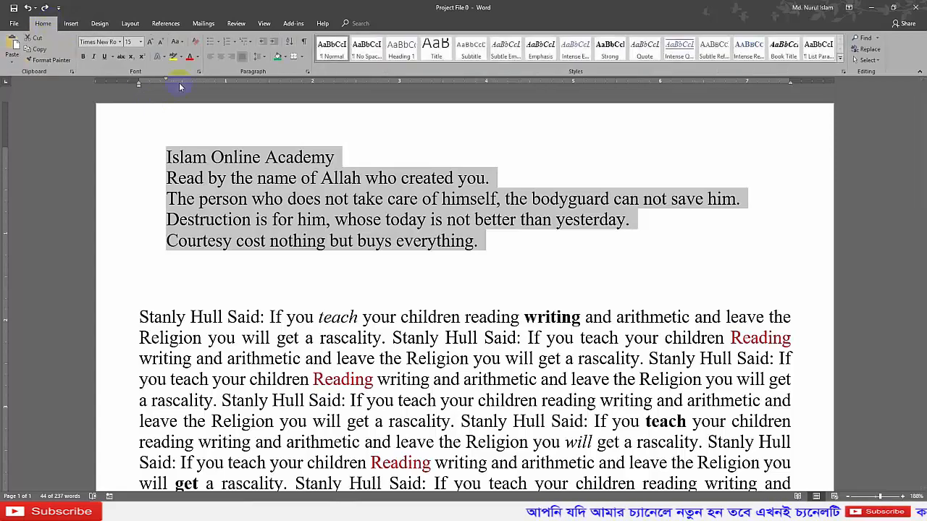
left_click(302, 61)
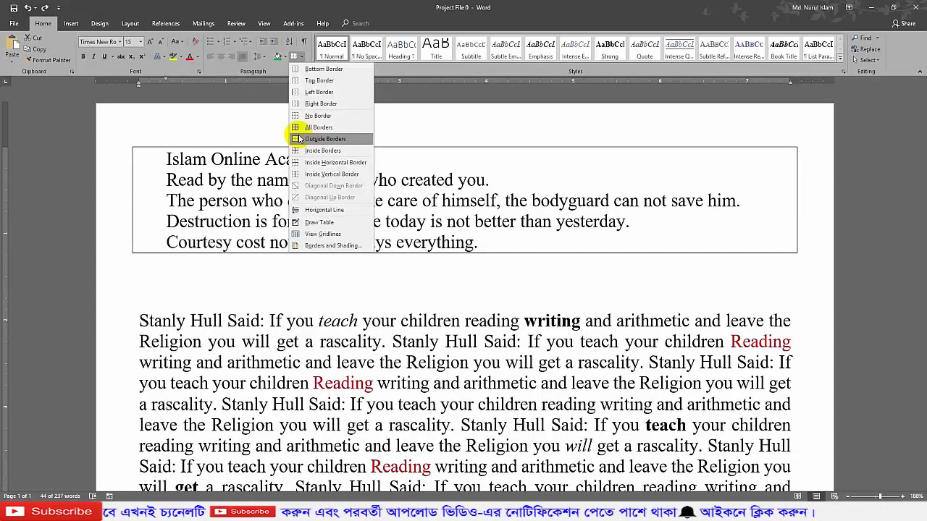
left_click(299, 138)
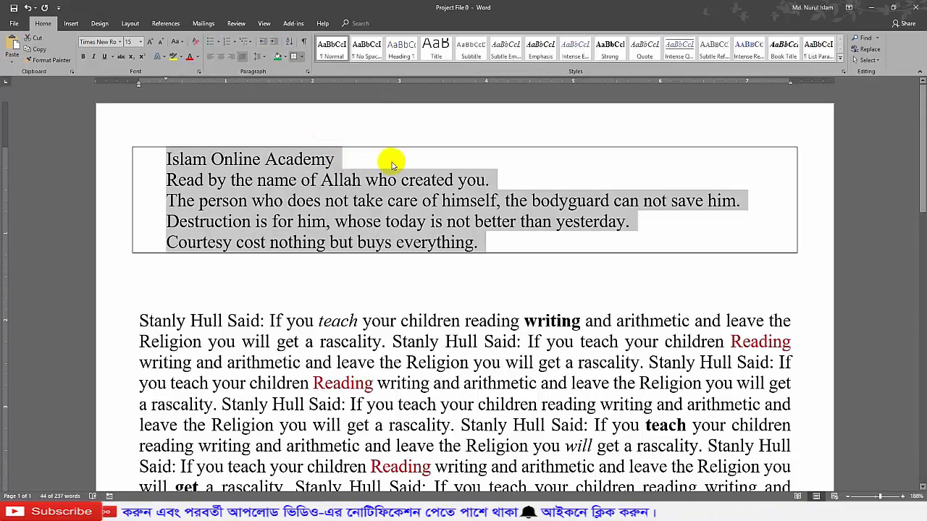
key("ctrl+z")
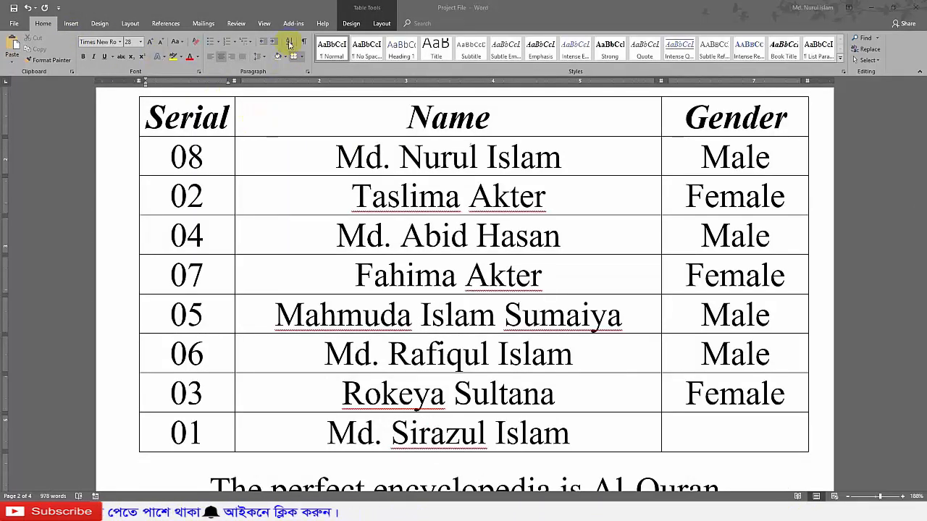
Sort the Serial, Name and Gender table by Serial as numbers in ascending order, treating the first row as a header row
left_click(301, 139)
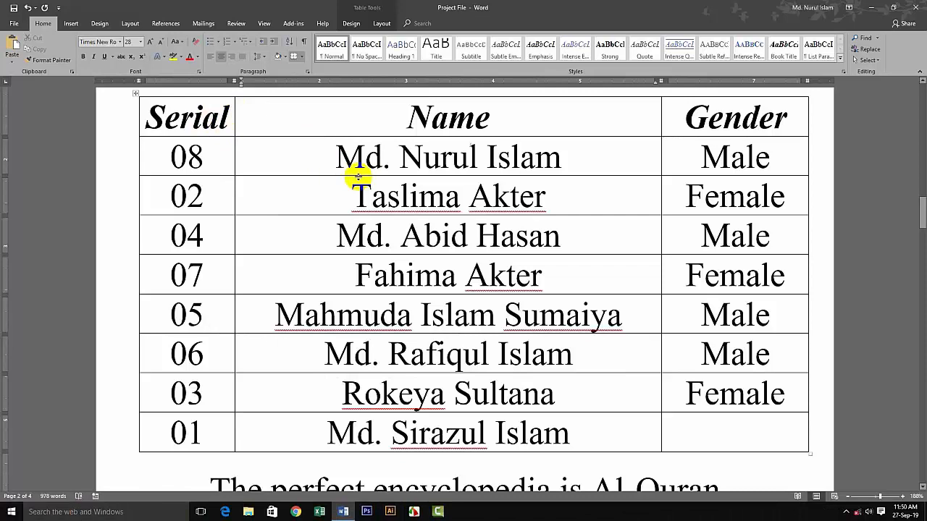
left_click(215, 157)
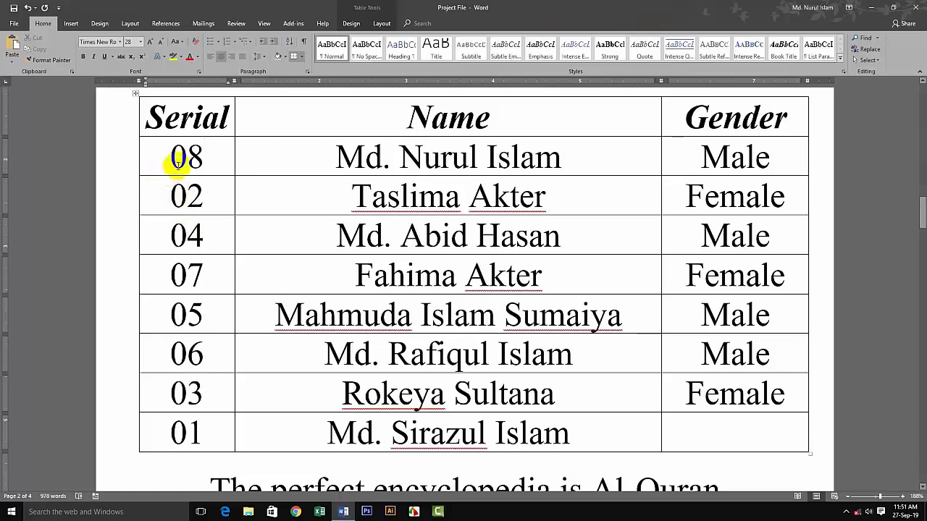
left_click(186, 128)
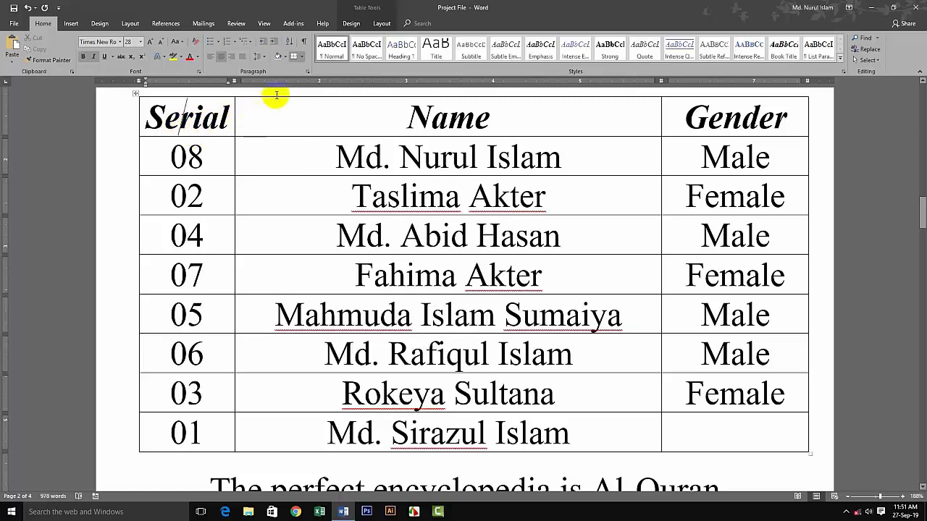
left_click(290, 45)
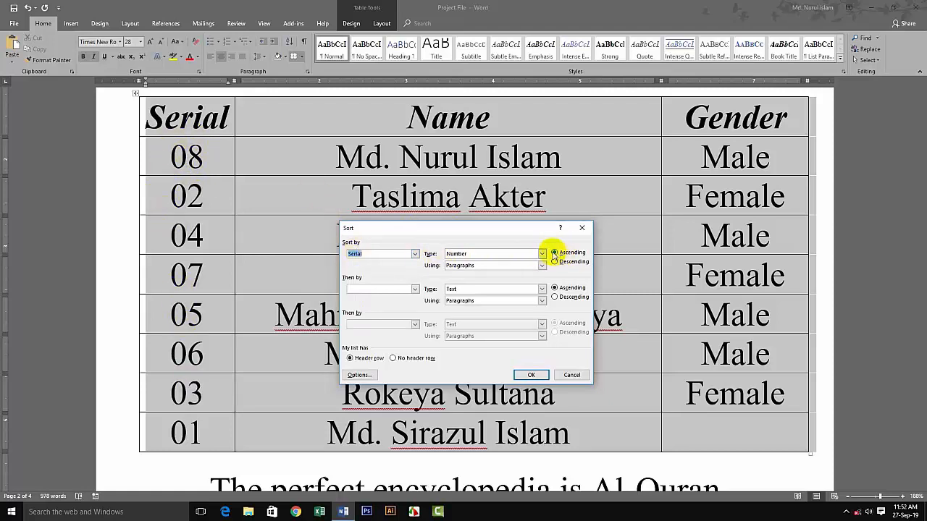
left_click(532, 375)
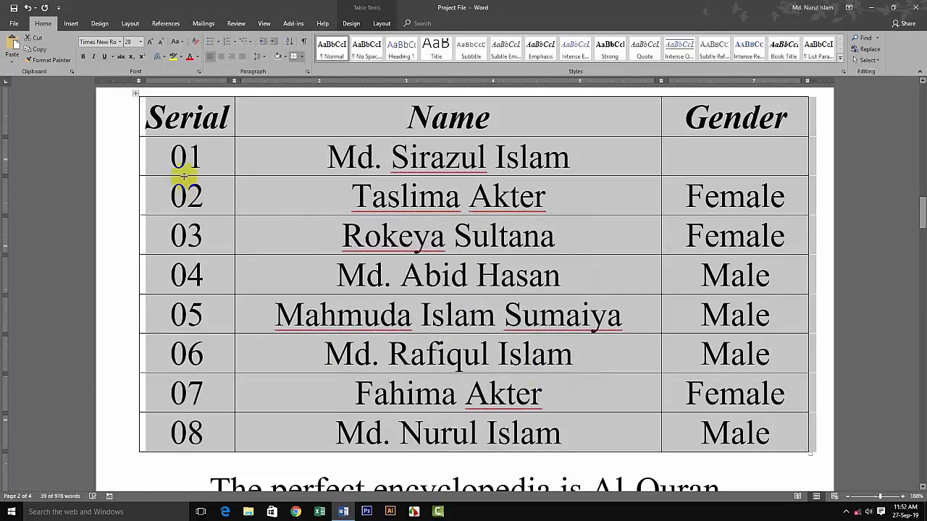
Undo the ascending sort and sort the table by Serial as numbers in descending order, treating the first row as a header row
scroll(213, 366, "down", 1)
scroll(214, 366, "up", 1)
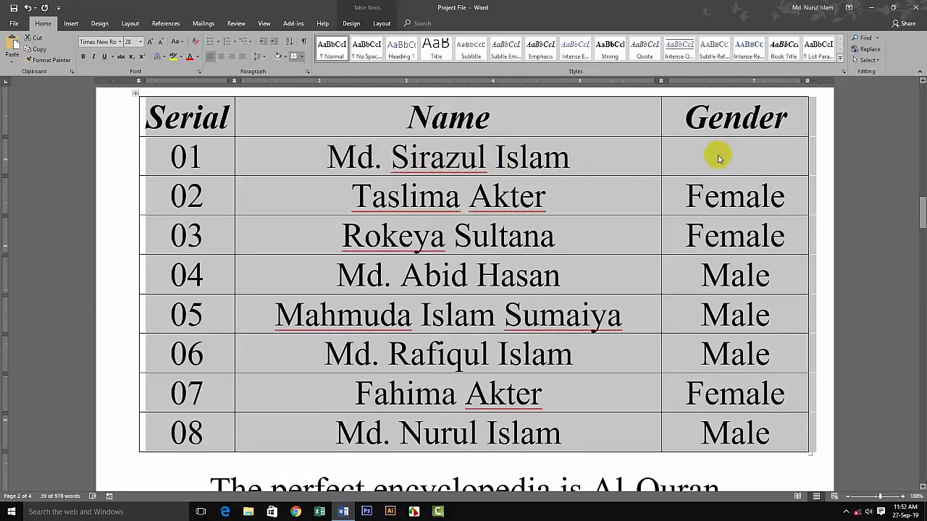
key("ctrl+z")
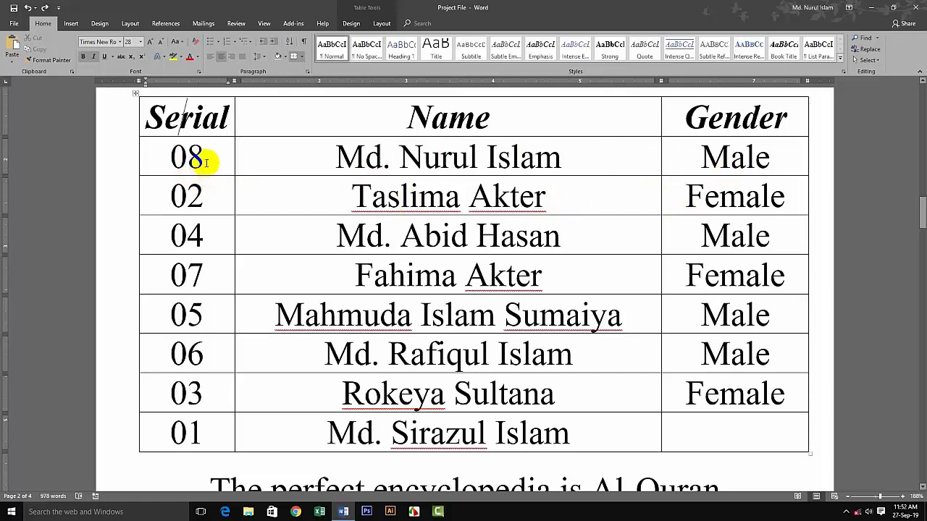
left_click(289, 45)
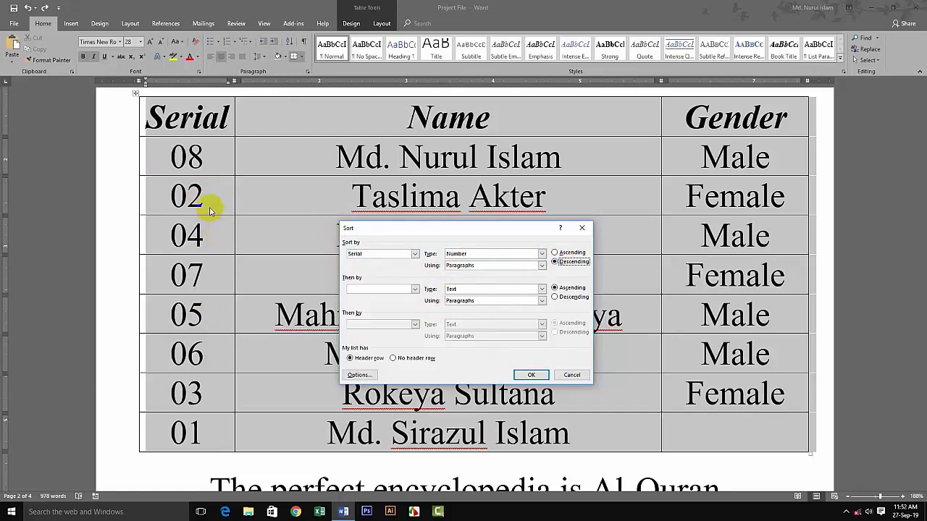
left_click(531, 375)
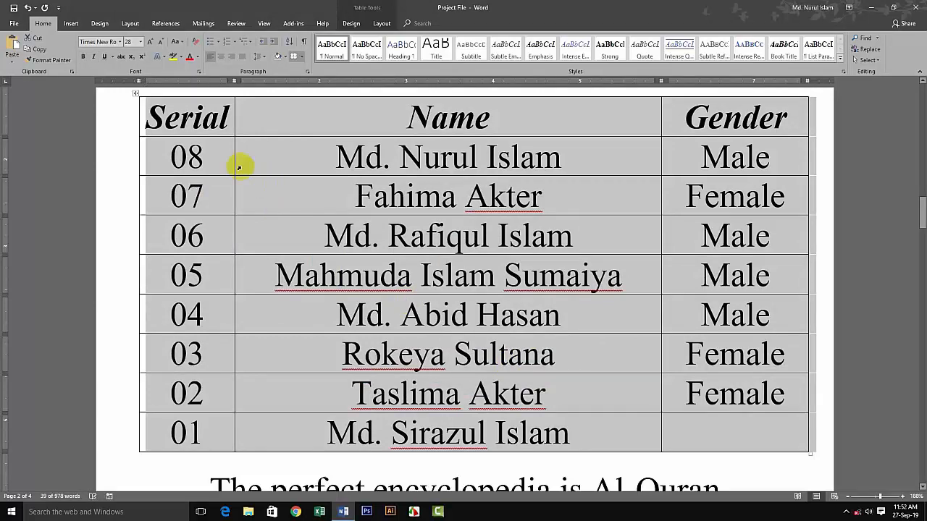
left_click(442, 216)
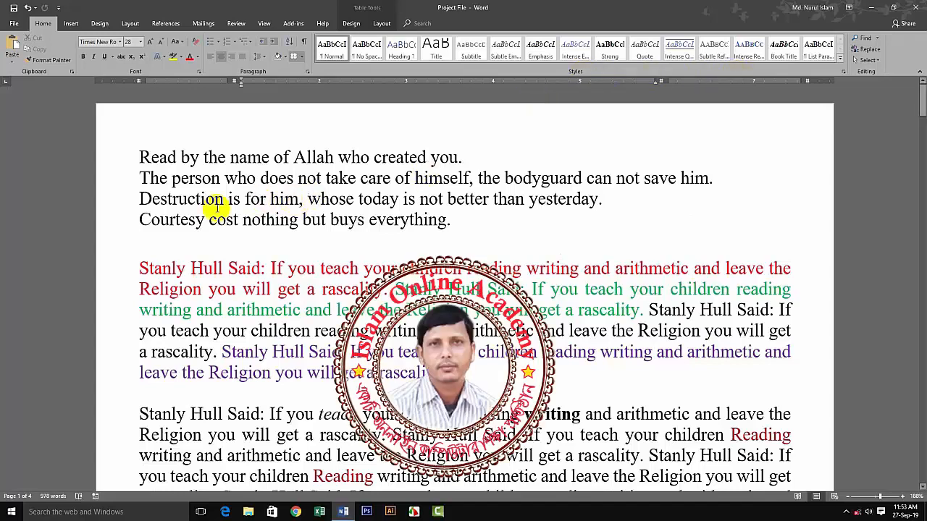
Preview the Normal style on the first four lines of the document, and look through the Find and Select options
left_click_drag(139, 157, 458, 225)
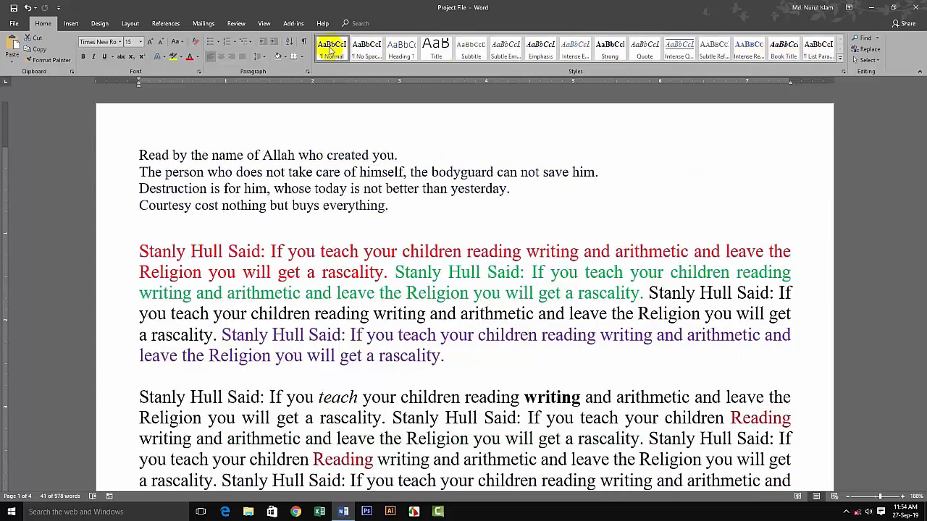
left_click(422, 136)
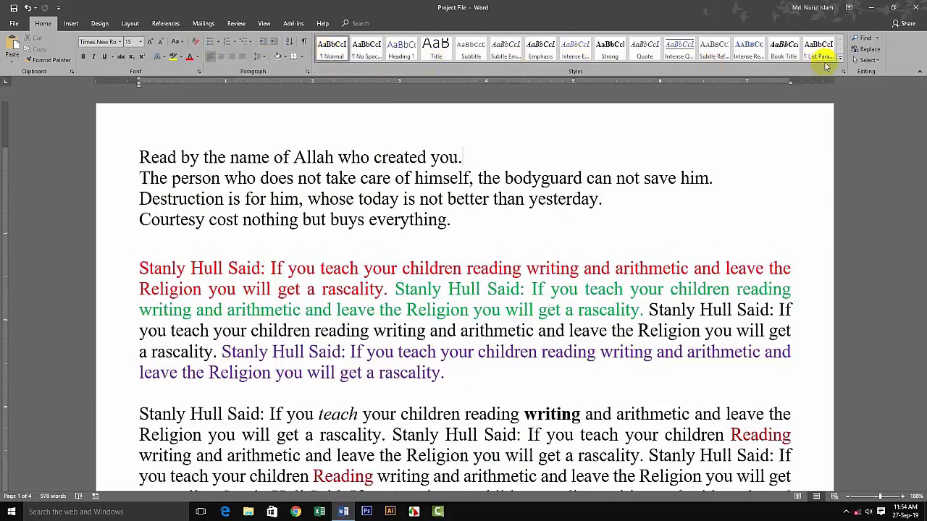
left_click(781, 131)
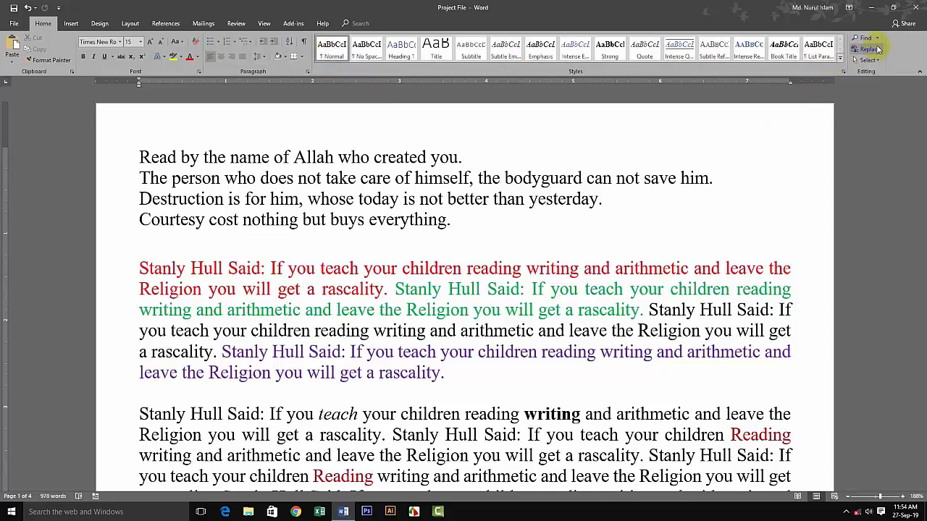
left_click(878, 40)
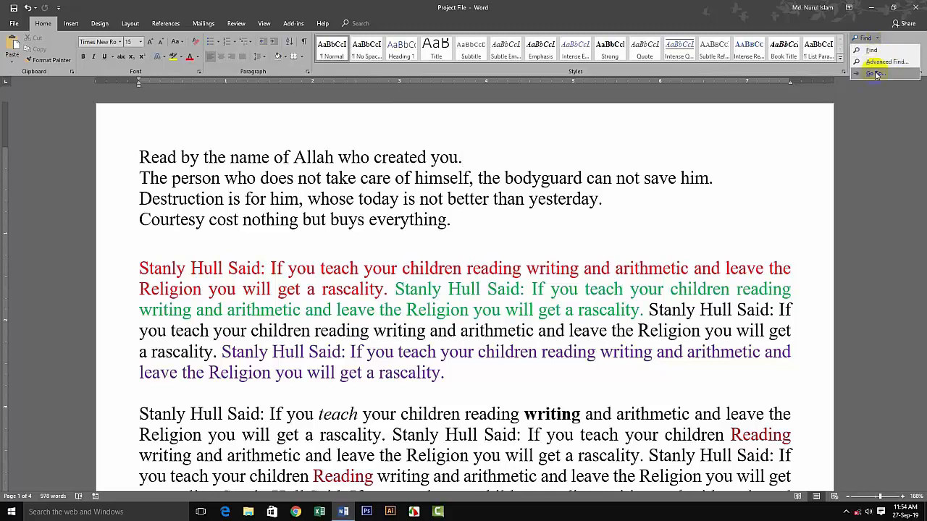
left_click(813, 120)
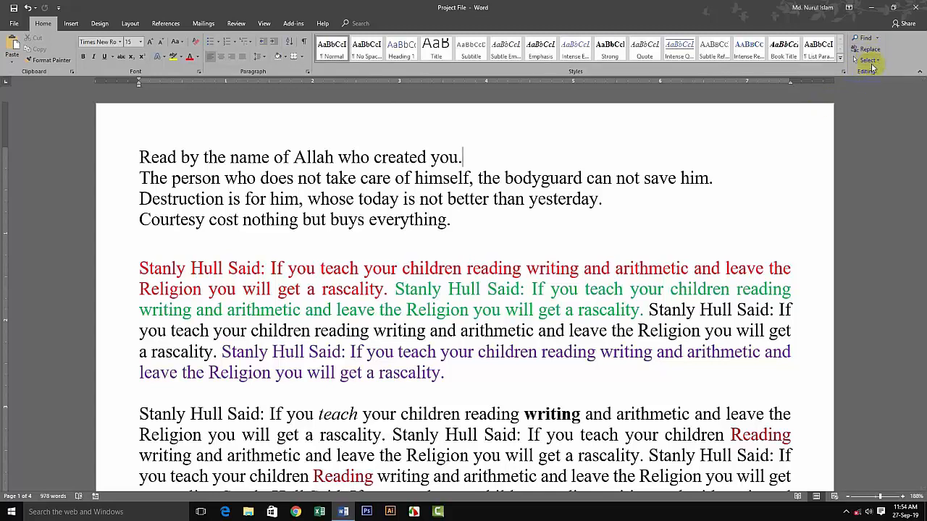
left_click(878, 63)
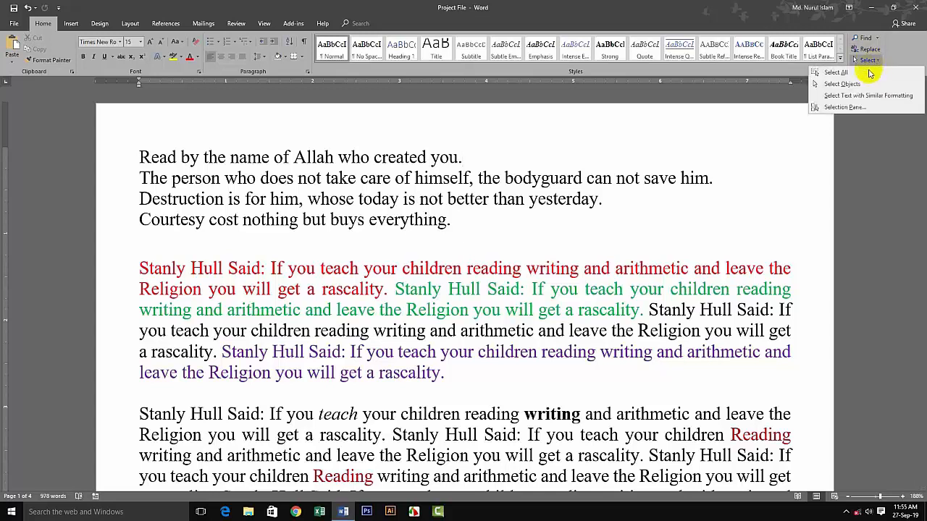
left_click(784, 117)
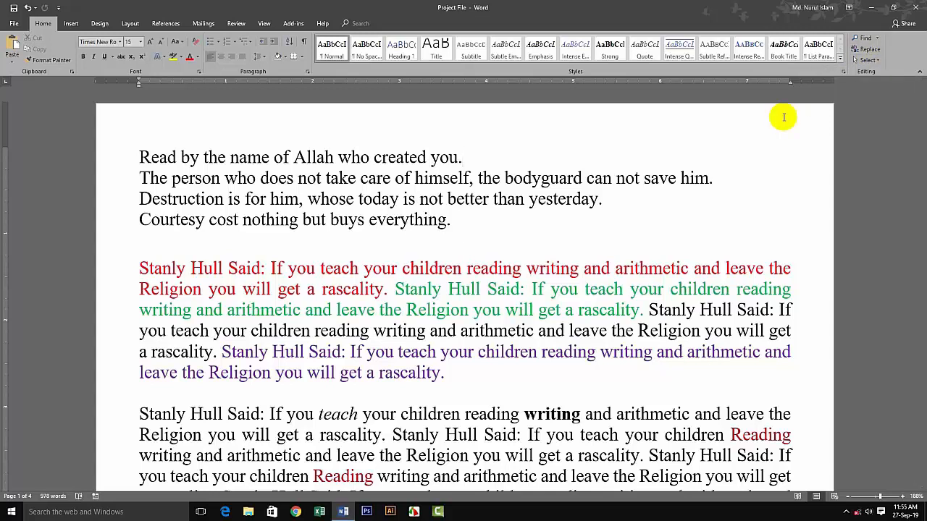